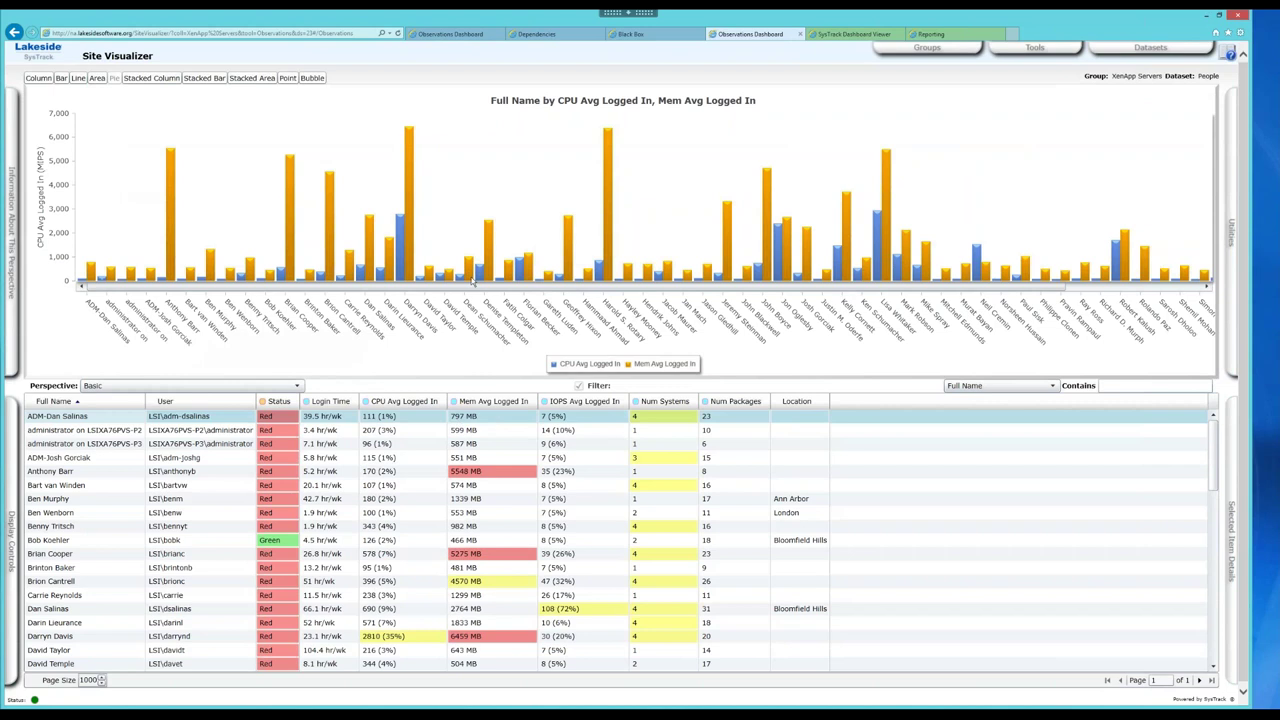
Switch the Site Visualizer dataset to Health and open the LSIXA7-P1 server in Resolve.
left_click(1150, 47)
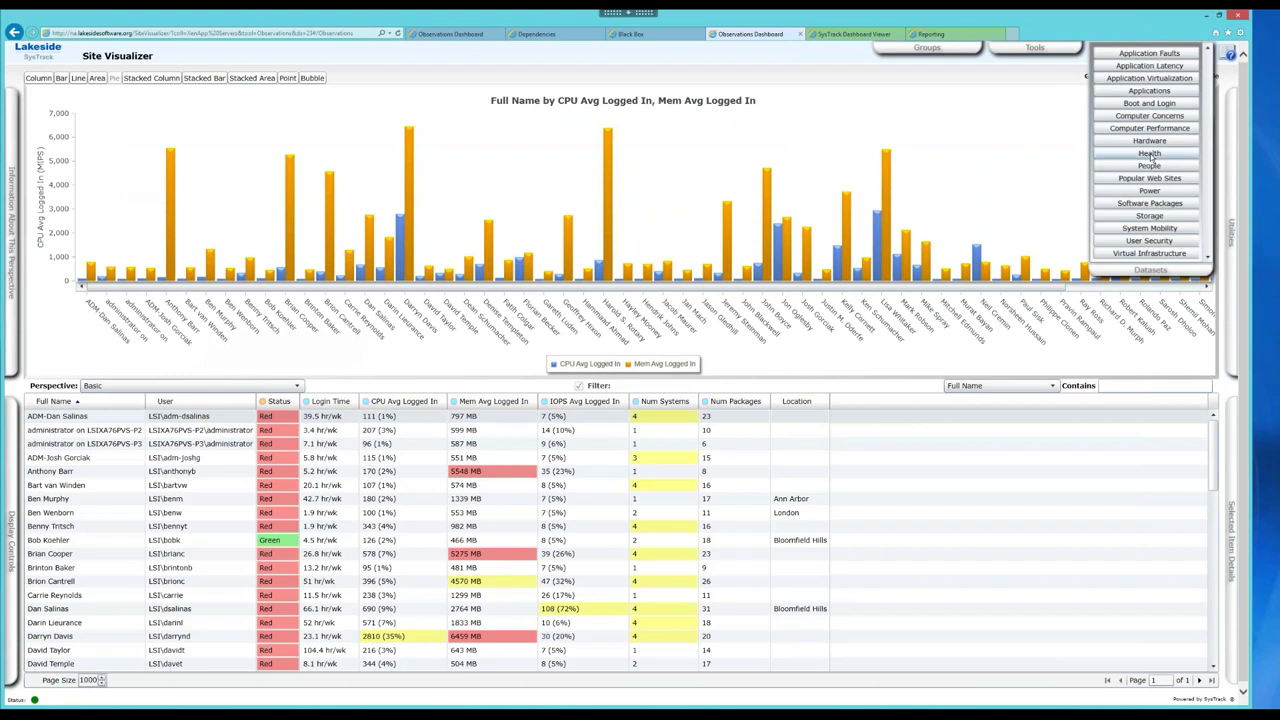
left_click(1150, 153)
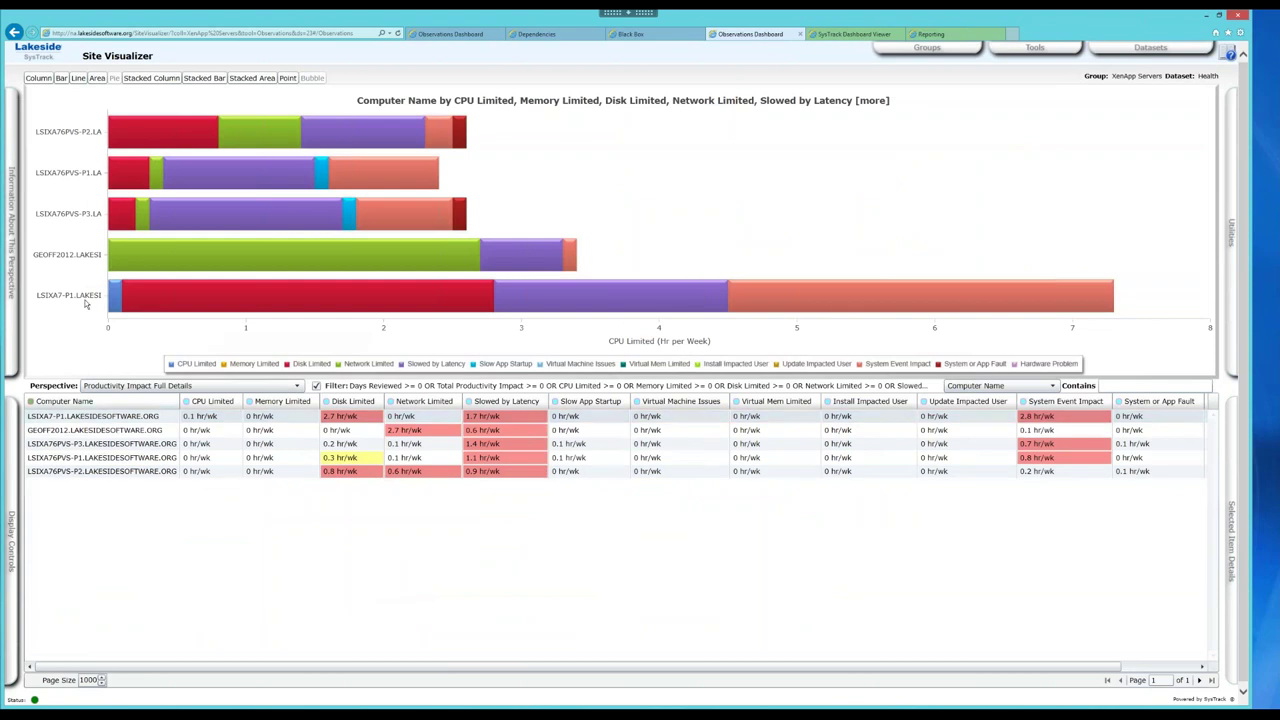
double_click(120, 421)
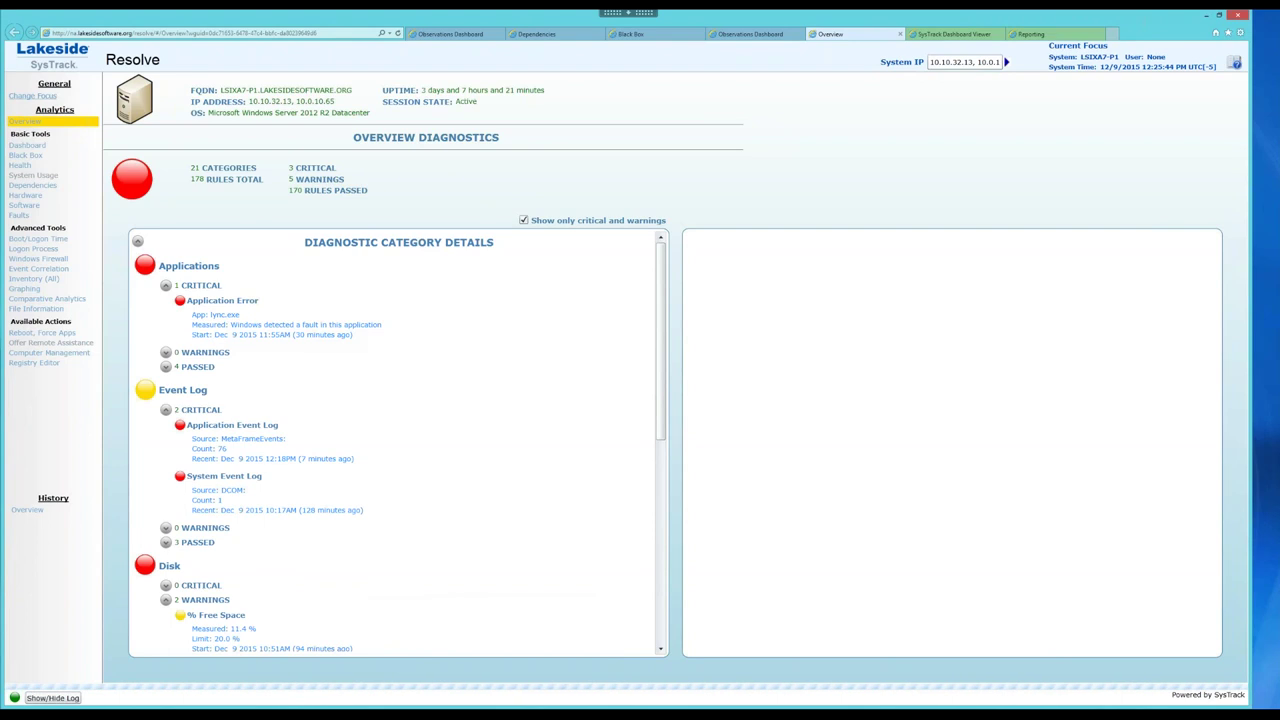
Change the Resolve focus by entering the account's user name, then inspect the alarms on its Black Box graph.
left_click(32, 95)
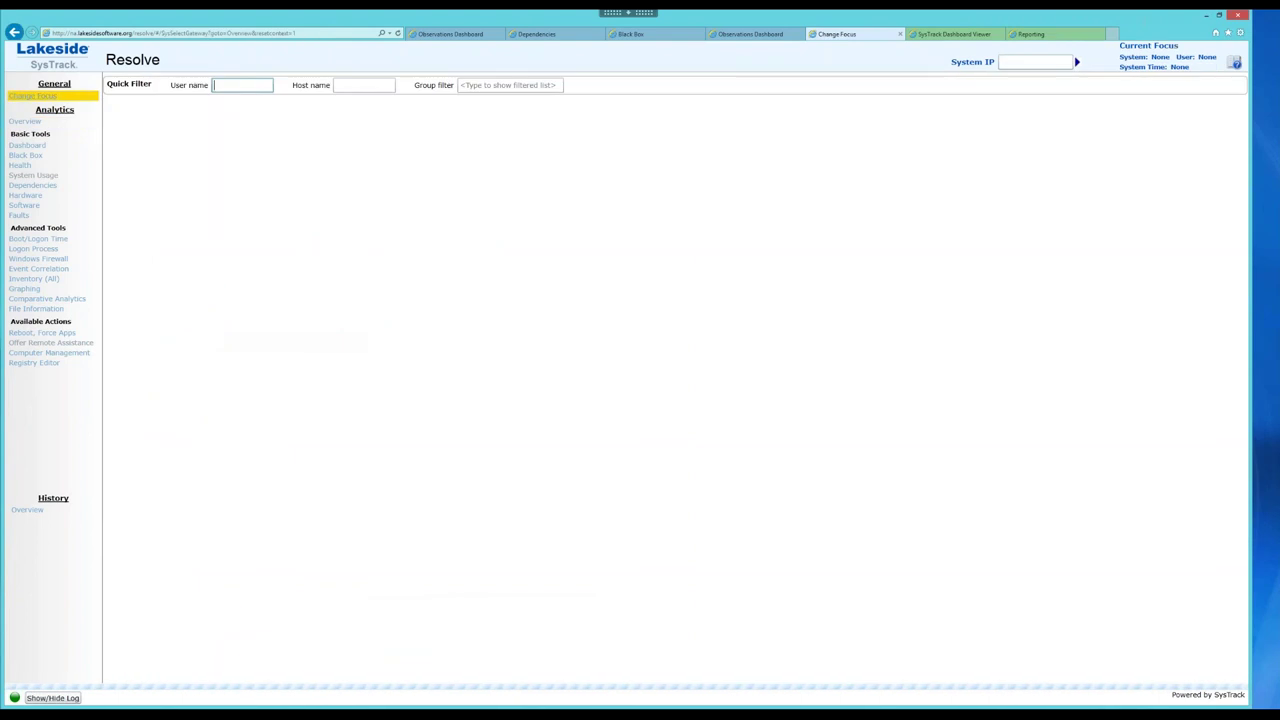
type("florianb")
left_click(300, 140)
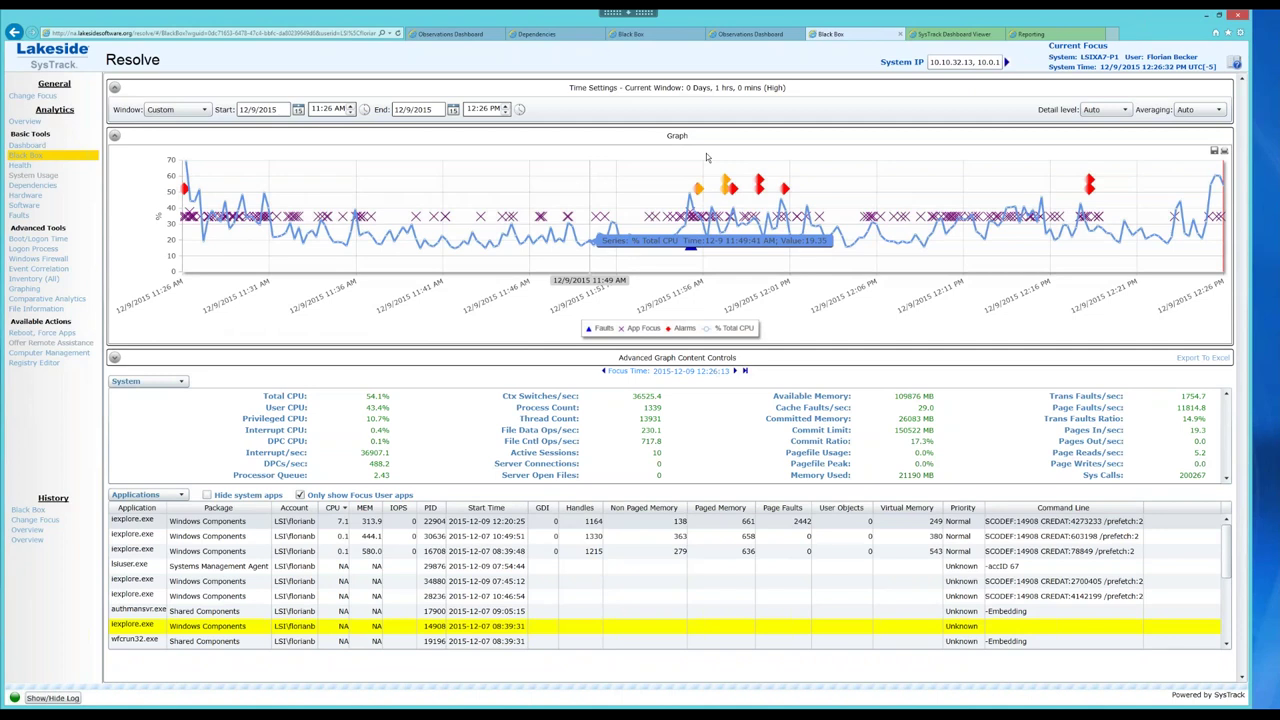
mouse_move(698, 188)
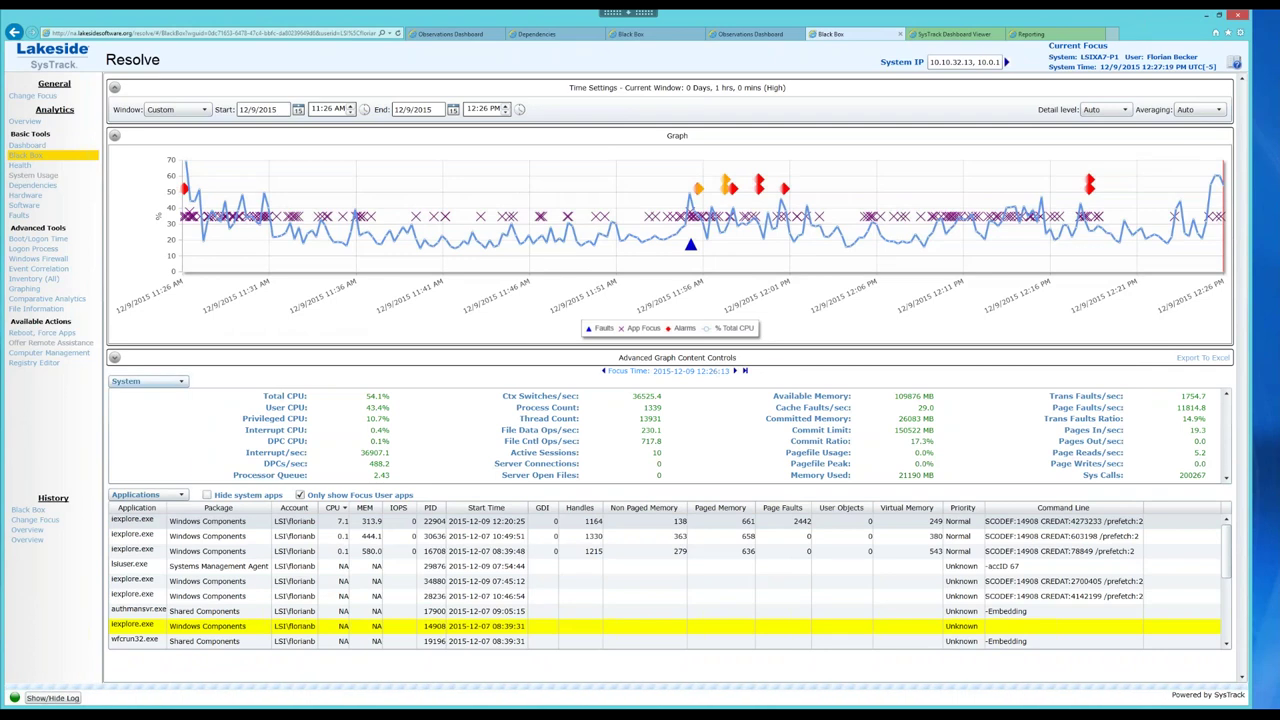
Show Sessions in the Black Box advanced content area, then open the system's Dependencies map.
left_click(150, 381)
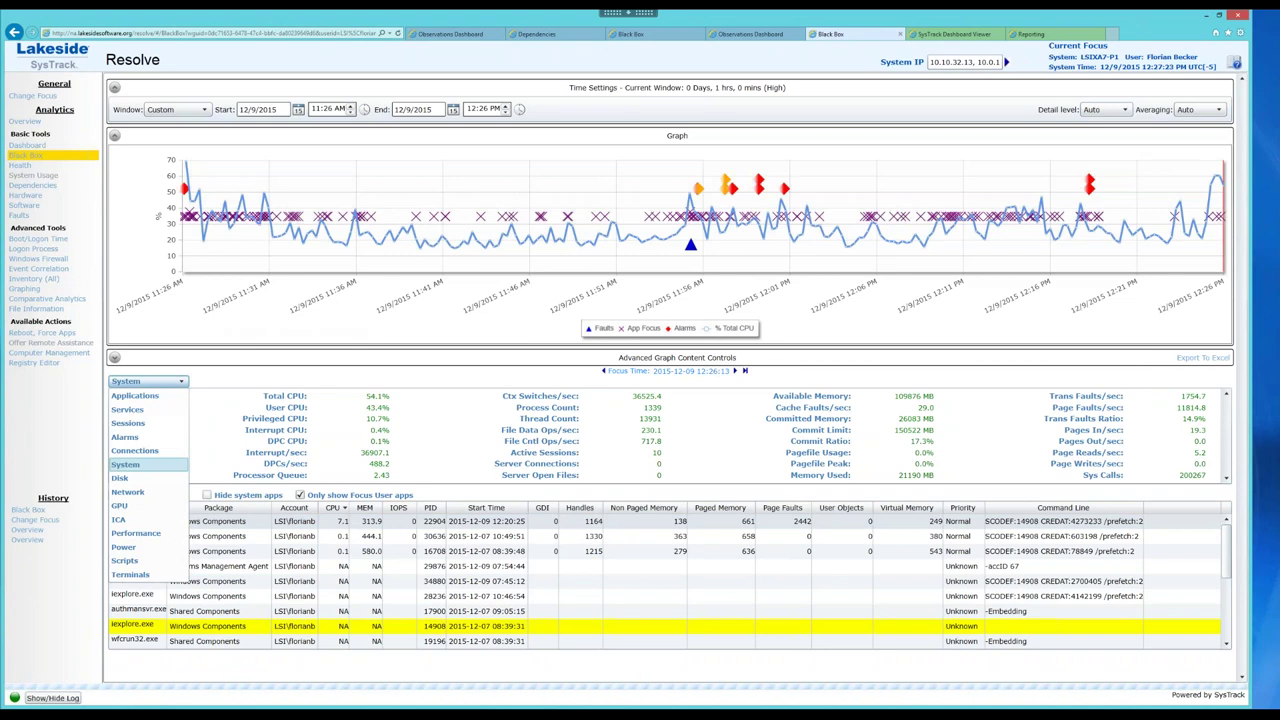
left_click(154, 425)
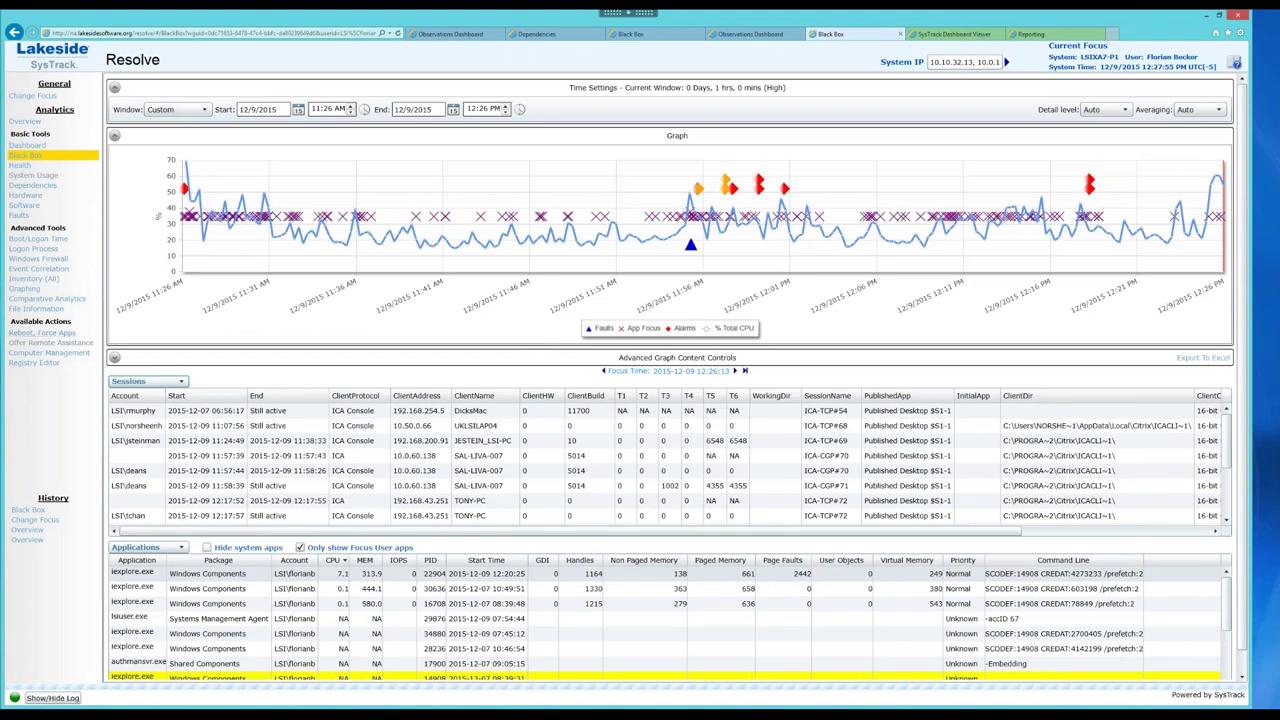
left_click(33, 186)
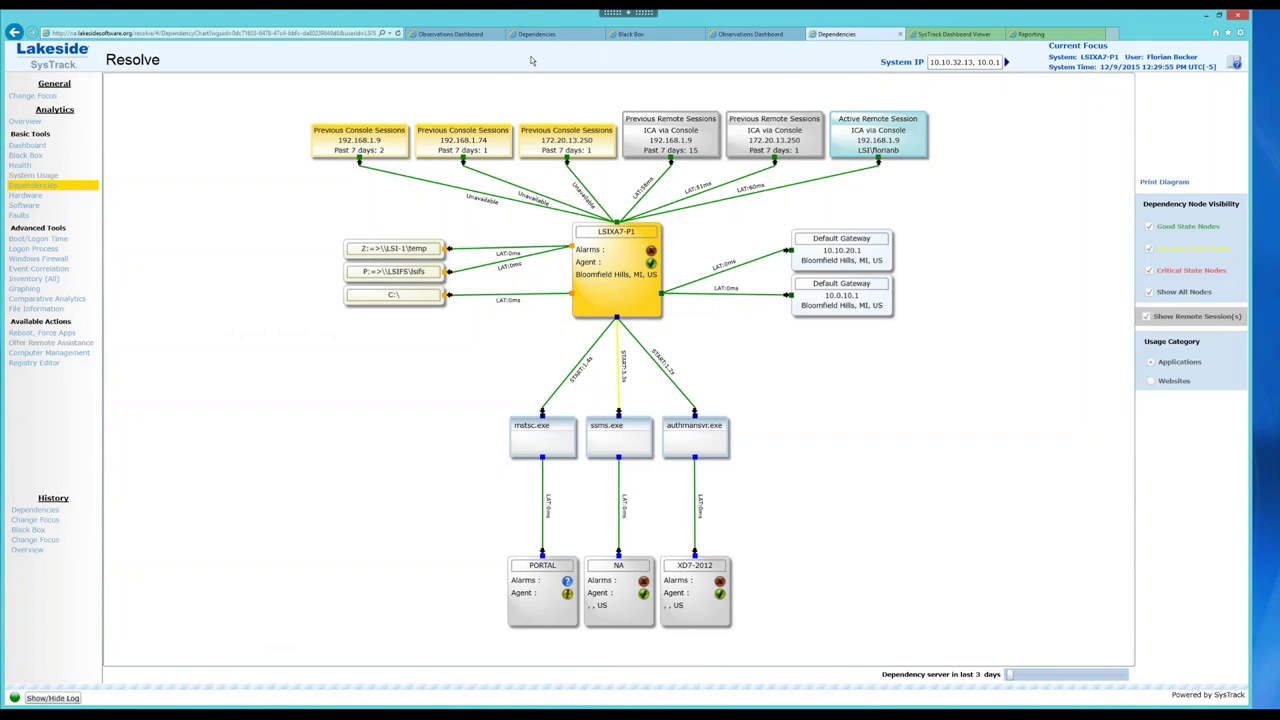
Open the Citrix XenApp Sessions dashboard and select the 24 November peak in the Machine Failures chart.
left_click(937, 36)
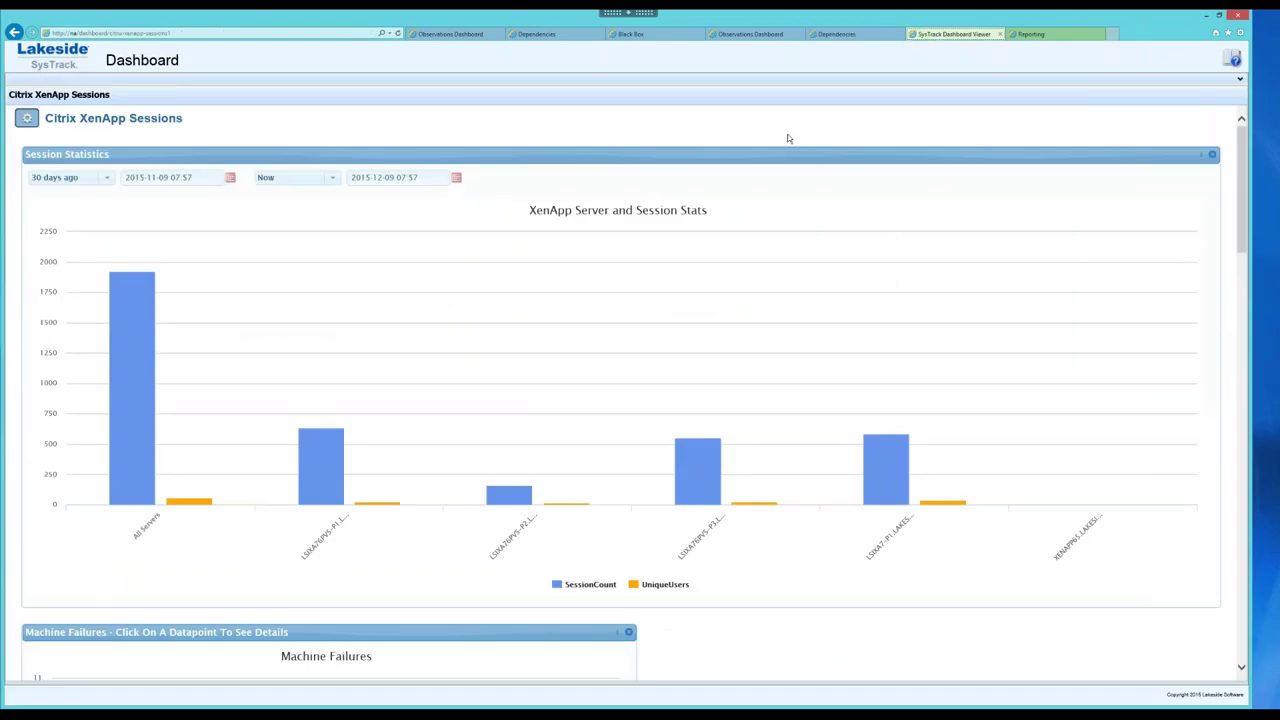
mouse_move(132, 285)
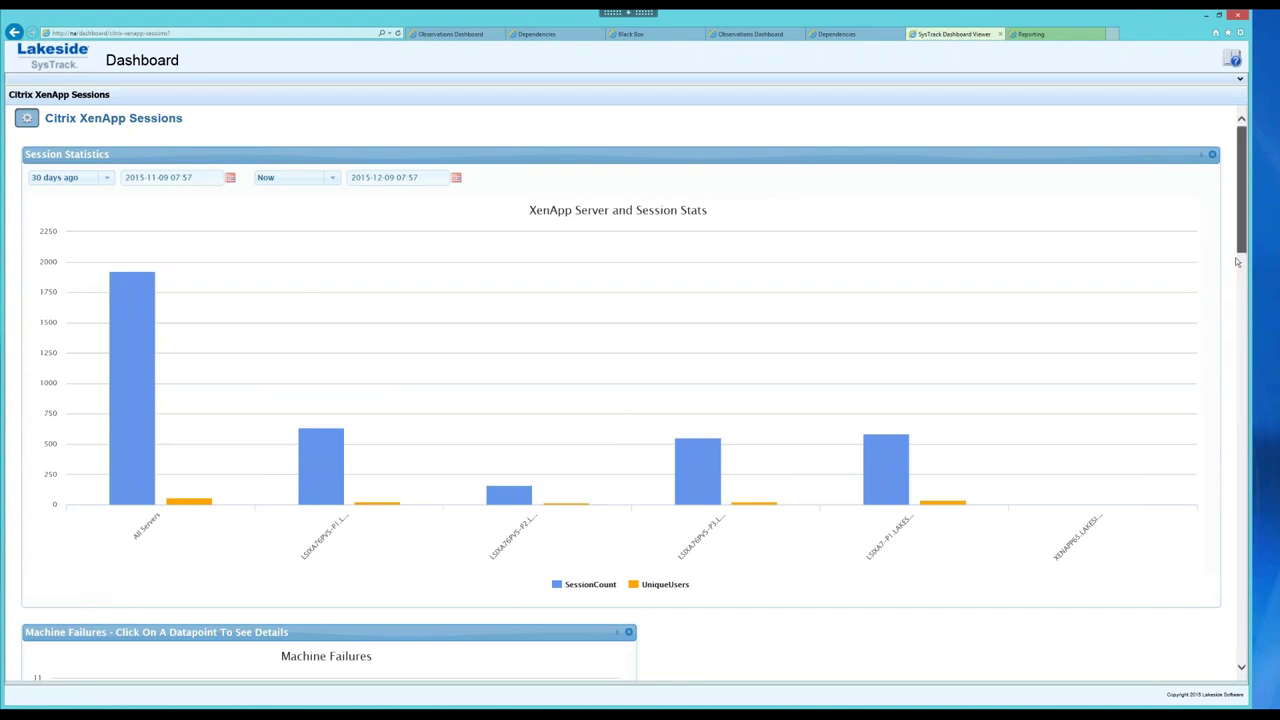
scroll(1237, 262, "down", 4)
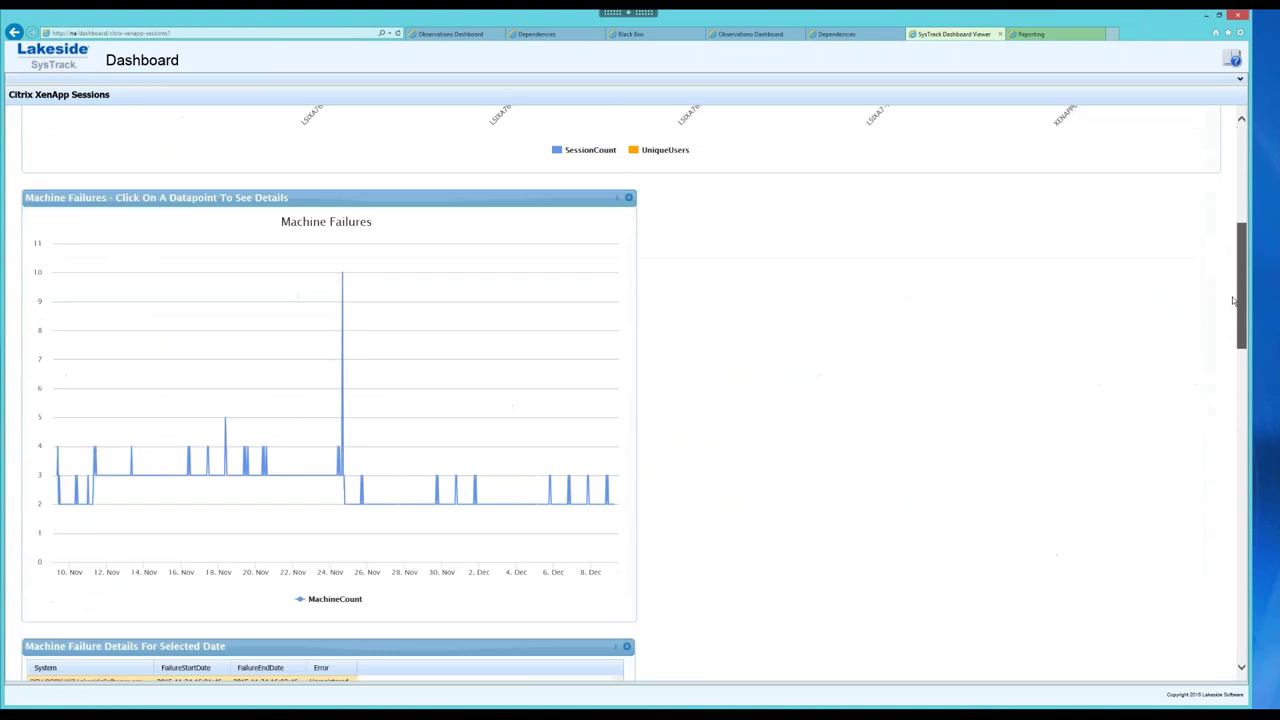
scroll(1235, 300, "down", 1)
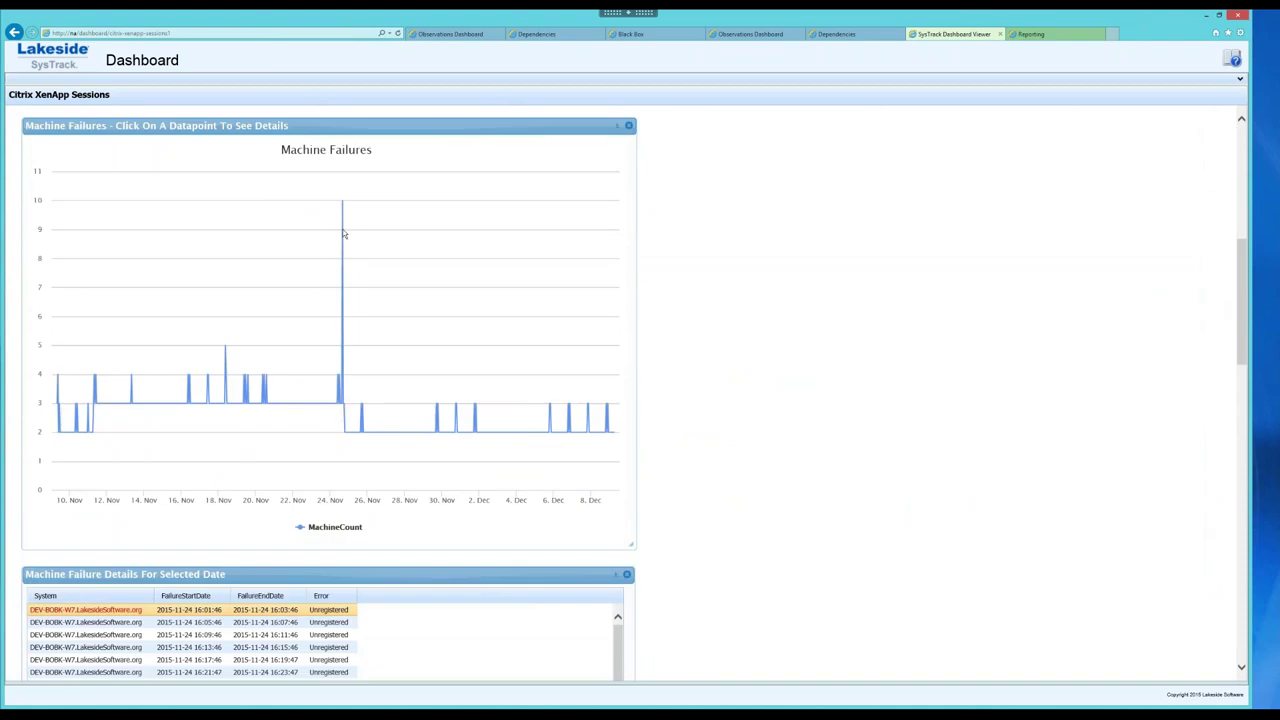
left_click(584, 253)
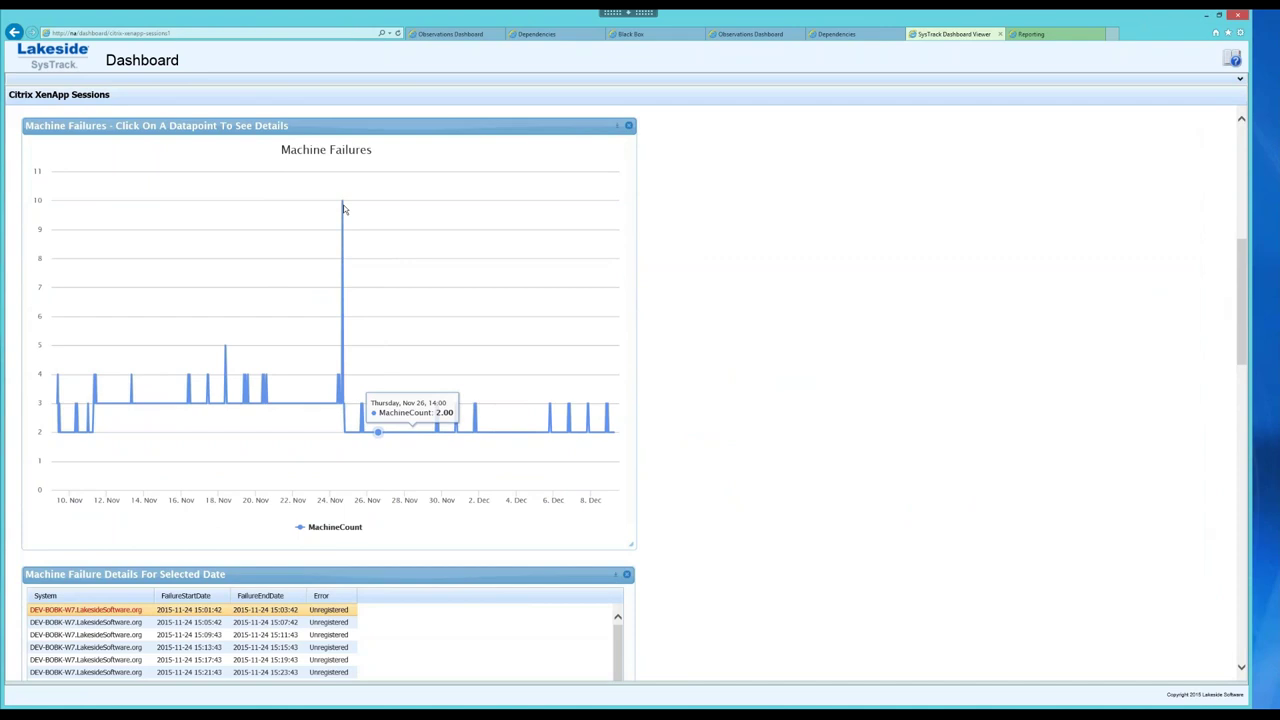
left_click(326, 262)
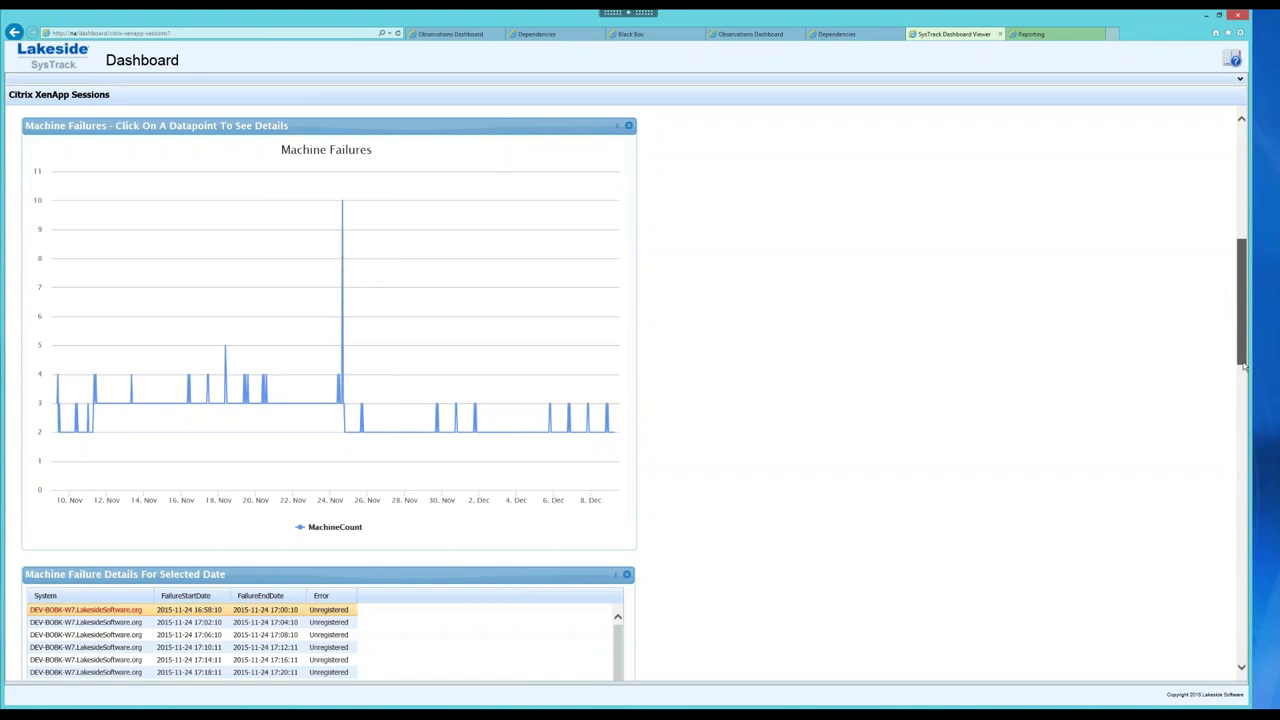
Examine the machine failure details, per-server session statistics, application faults and user concurrency on the selected server.
left_click_drag(1243, 365, 1243, 370)
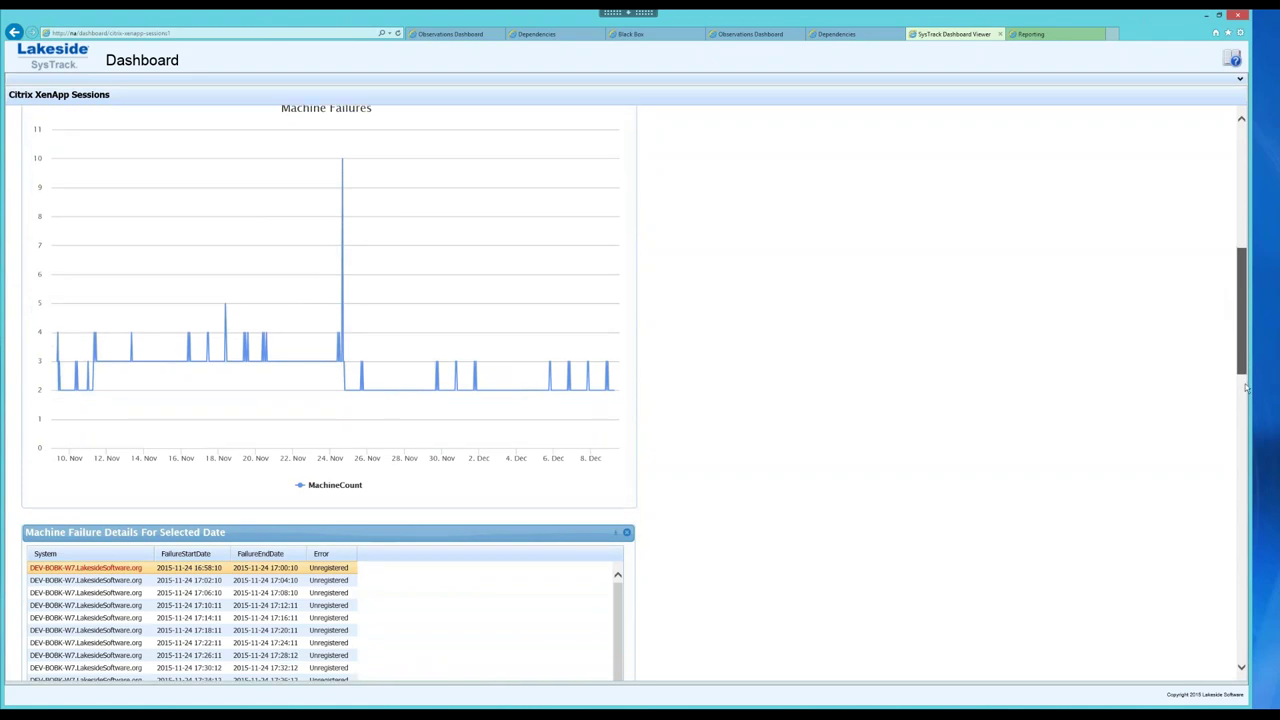
scroll(1247, 388, "down", 1)
scroll(1248, 452, "down", 2)
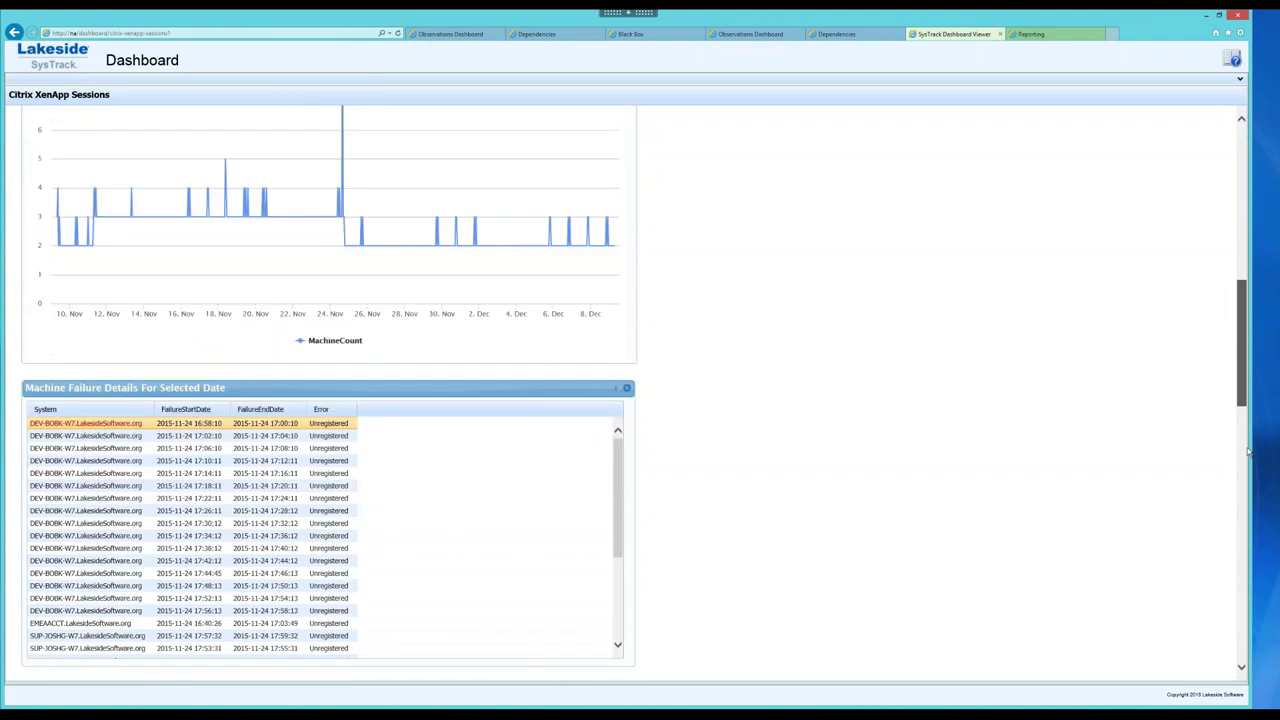
left_click_drag(1248, 452, 1248, 478)
scroll(1248, 480, "down", 3)
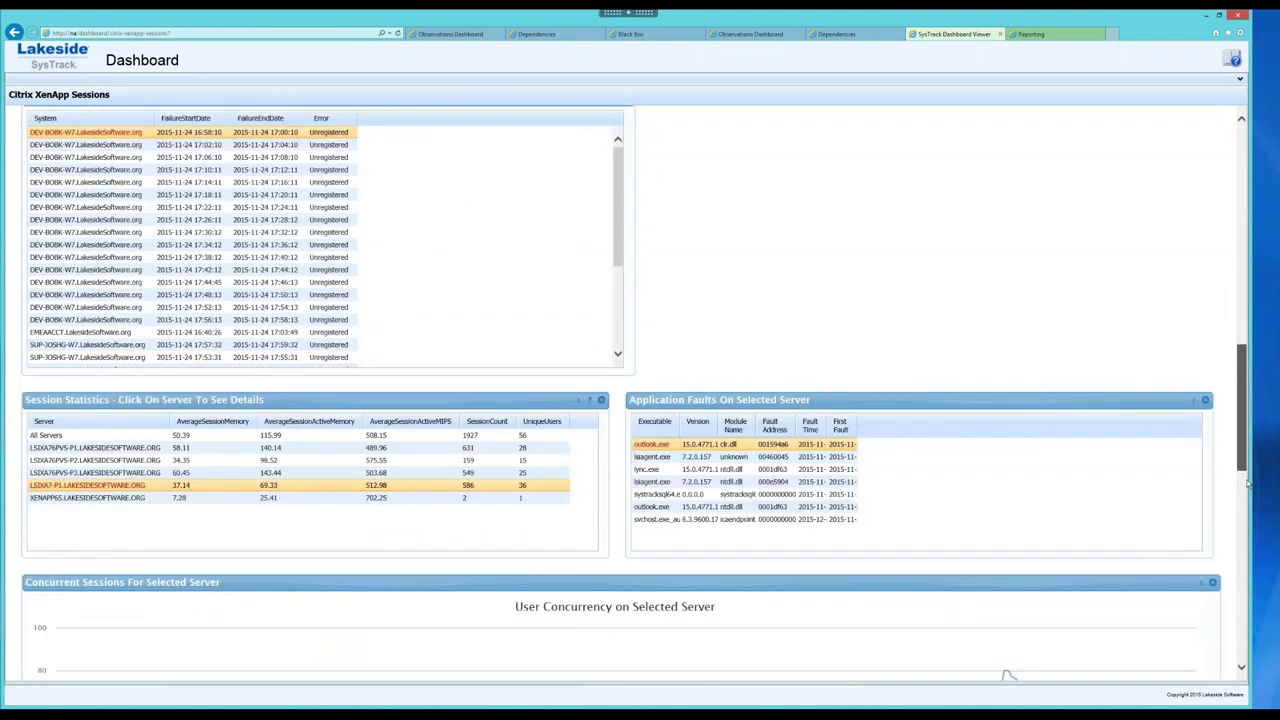
scroll(1247, 484, "down", 1)
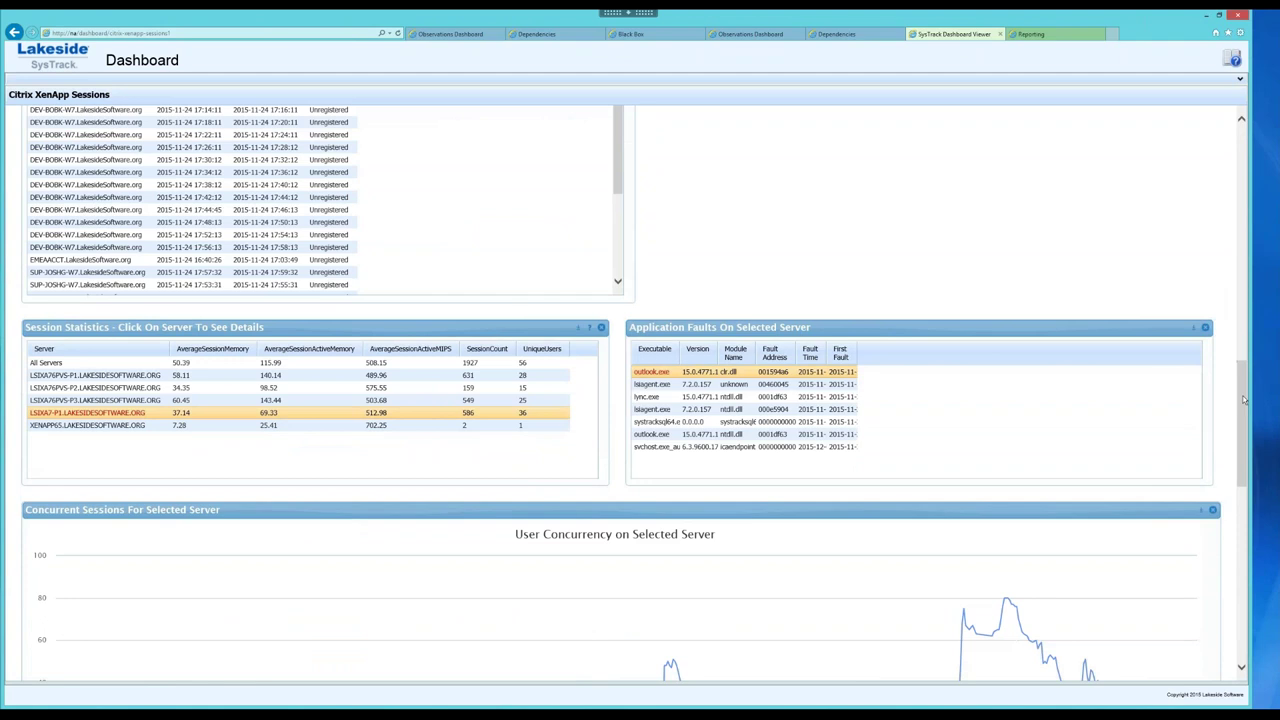
left_click_drag(1244, 400, 1241, 425)
scroll(1241, 425, "down", 3)
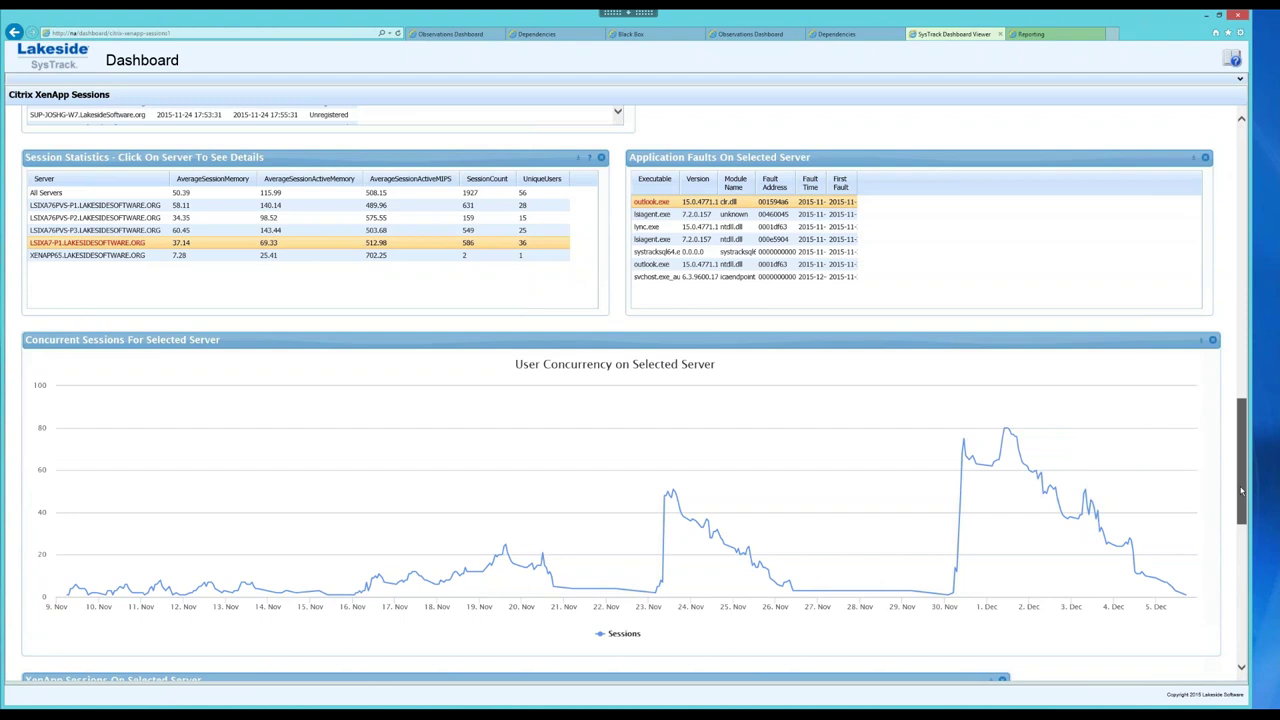
Review the XenApp sessions on the selected server, its list of selectable users and the session alarms.
left_click_drag(1241, 490, 1223, 565)
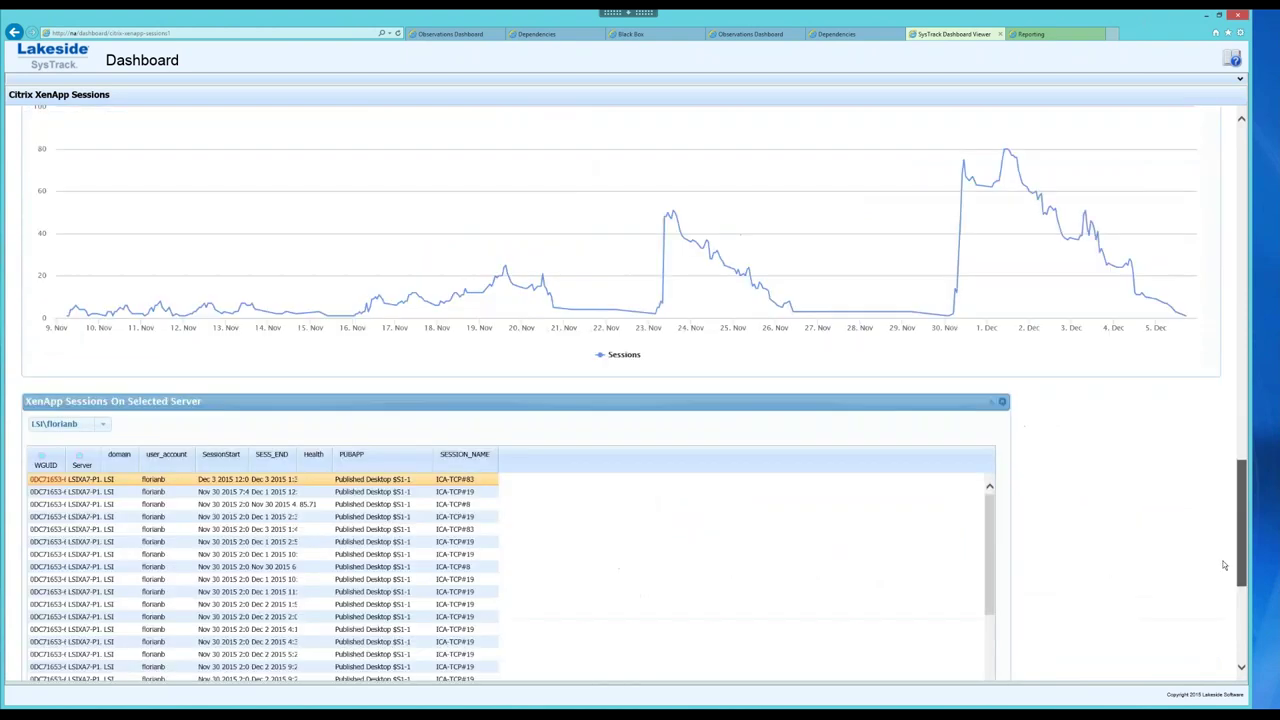
scroll(1223, 567, "down", 2)
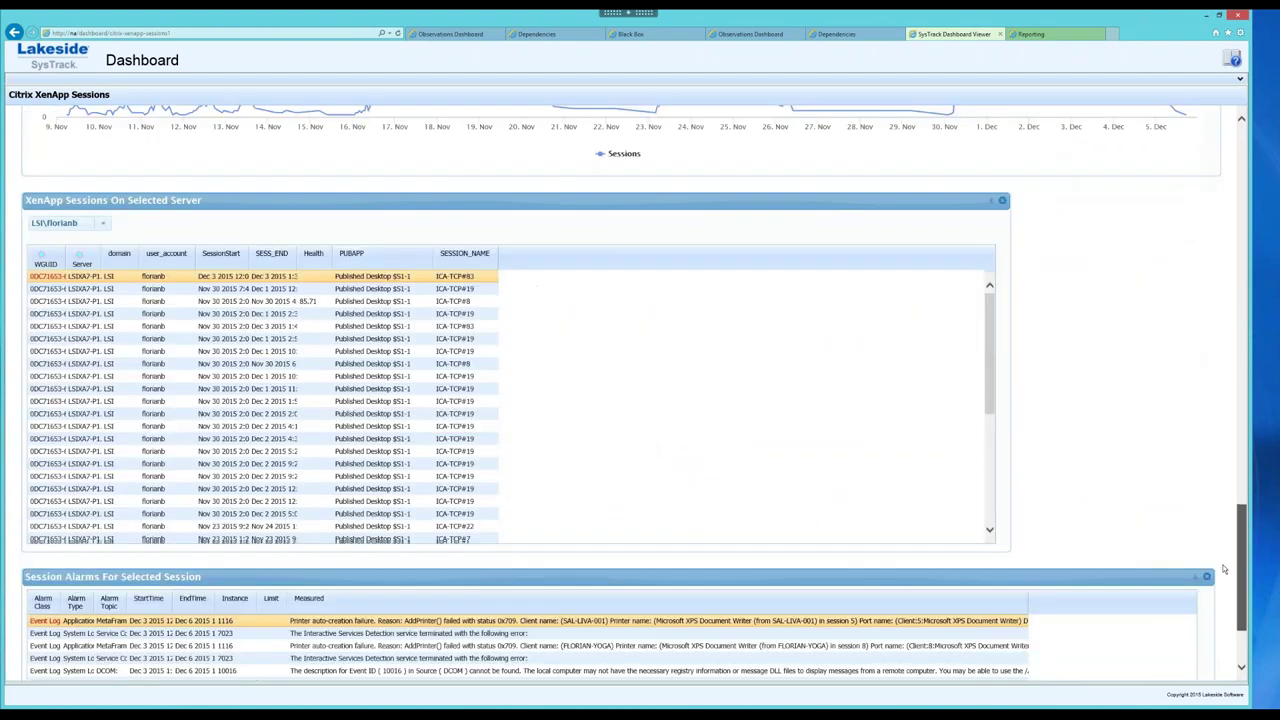
scroll(1223, 569, "down", 1)
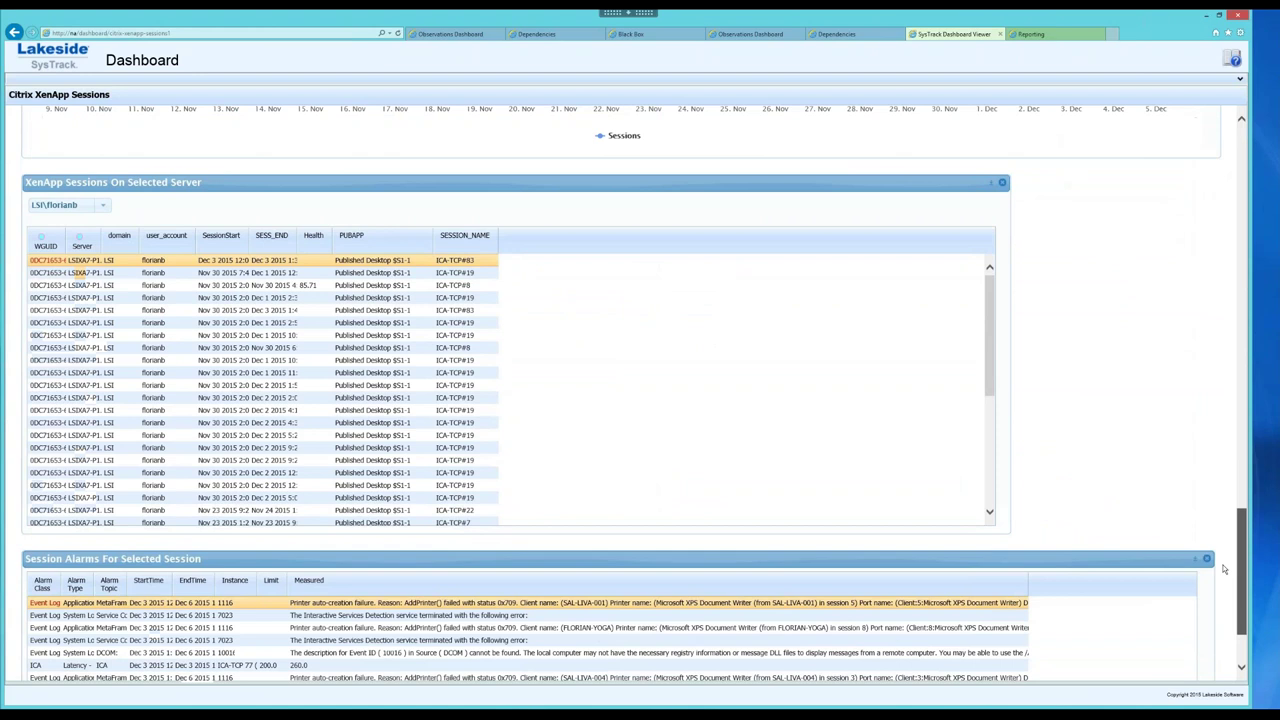
left_click(100, 206)
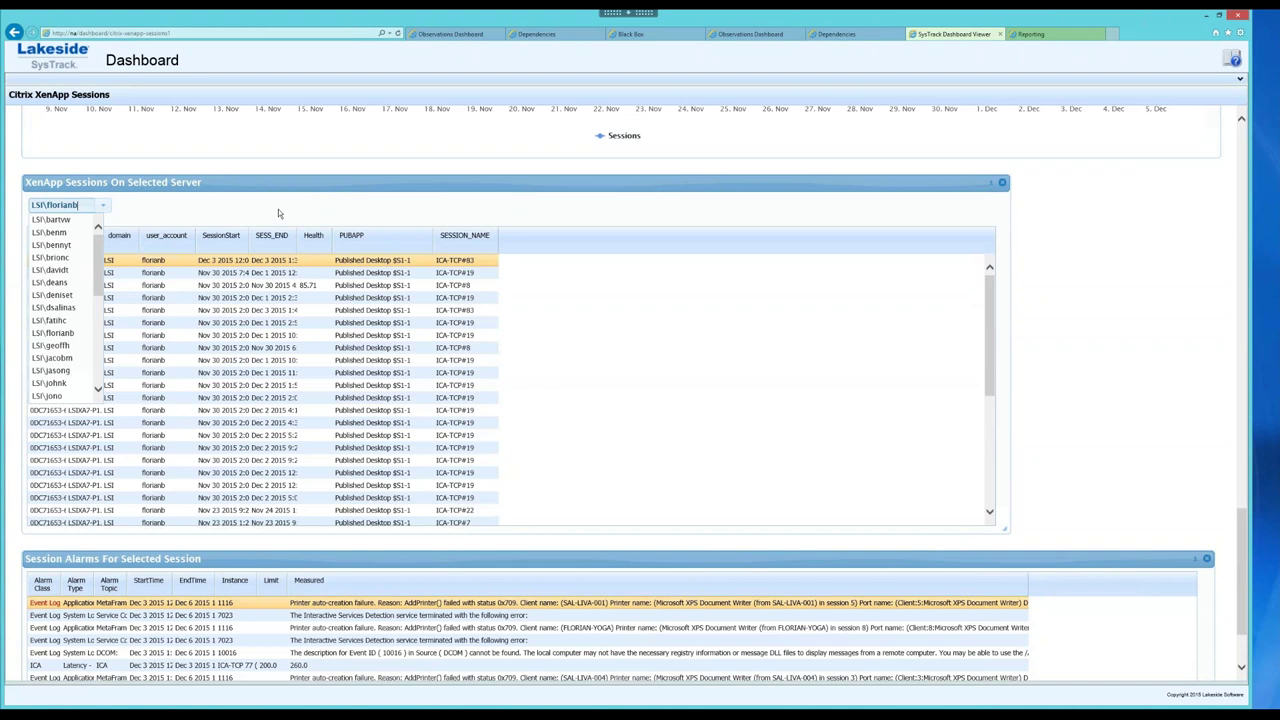
left_click(278, 210)
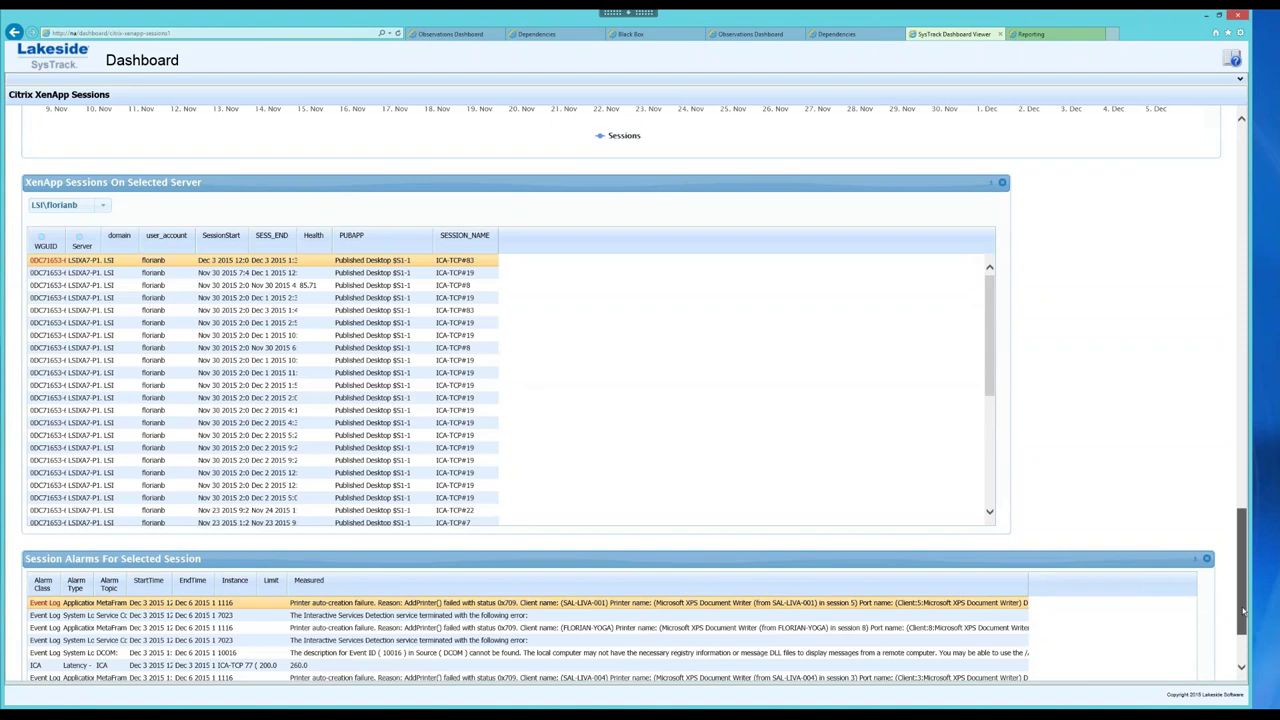
left_click_drag(1243, 610, 1241, 652)
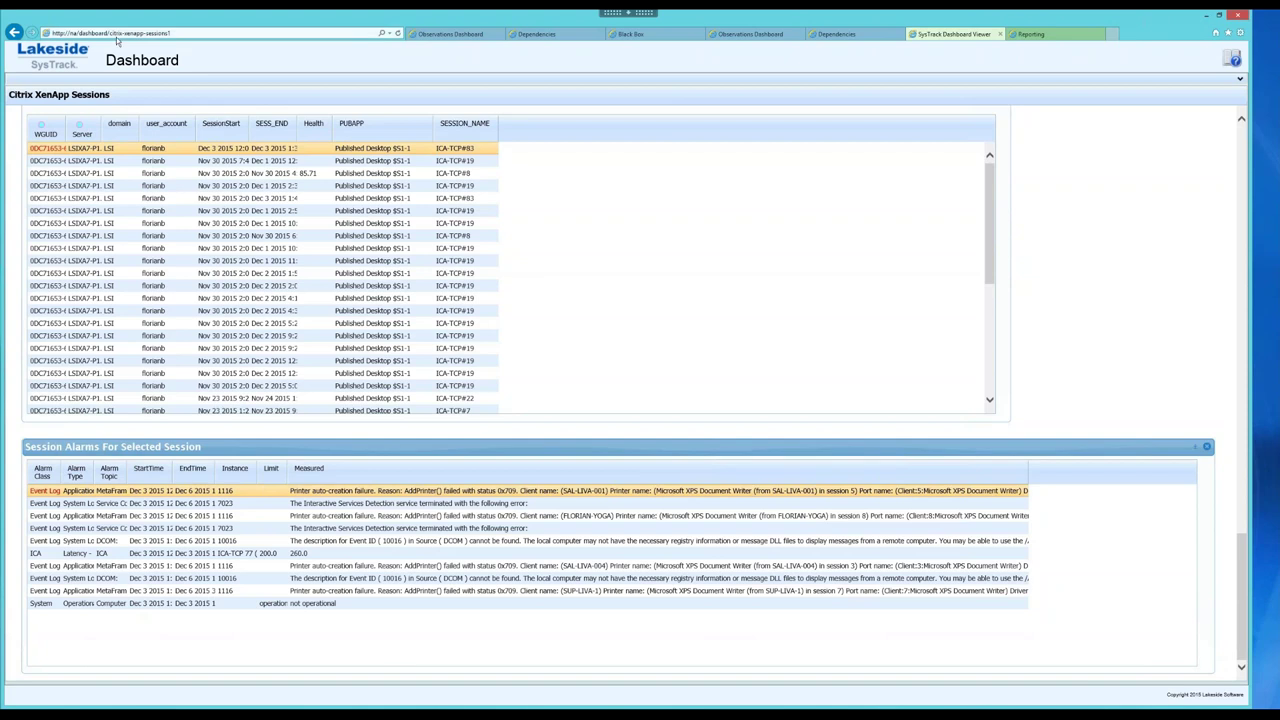
left_click(117, 34)
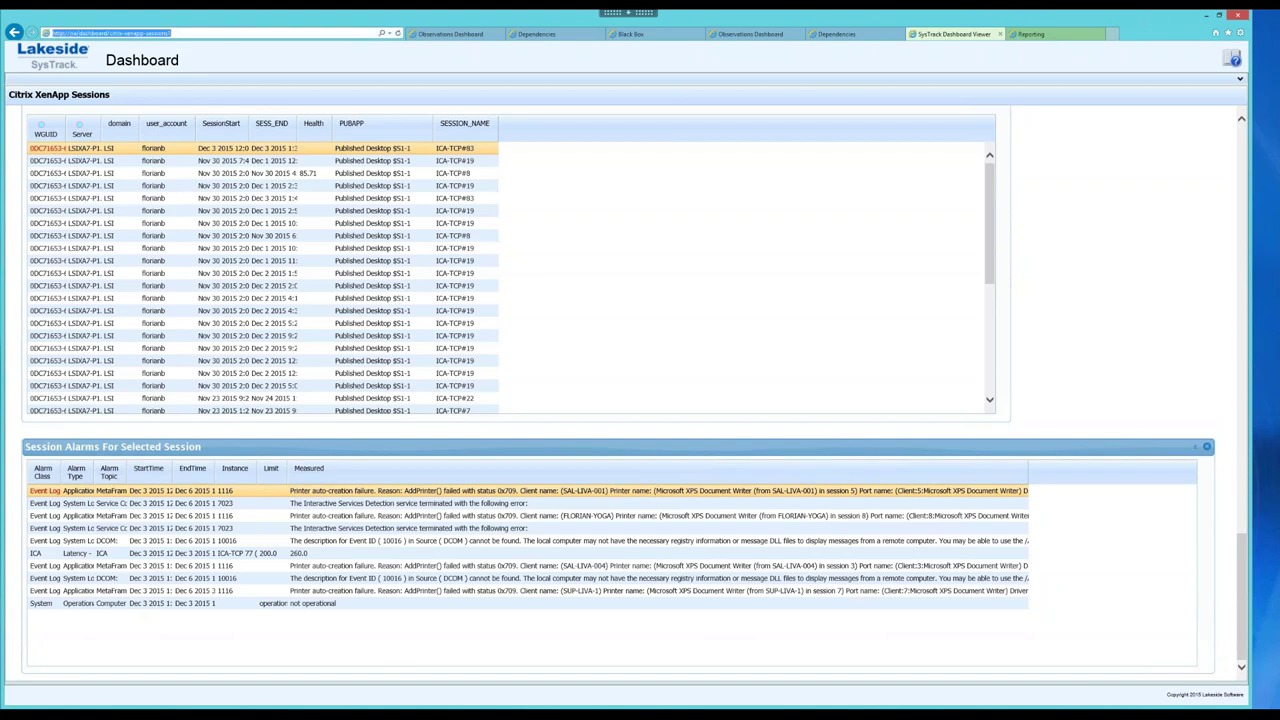
left_click_drag(112, 33, 186, 33)
key("BackSpace")
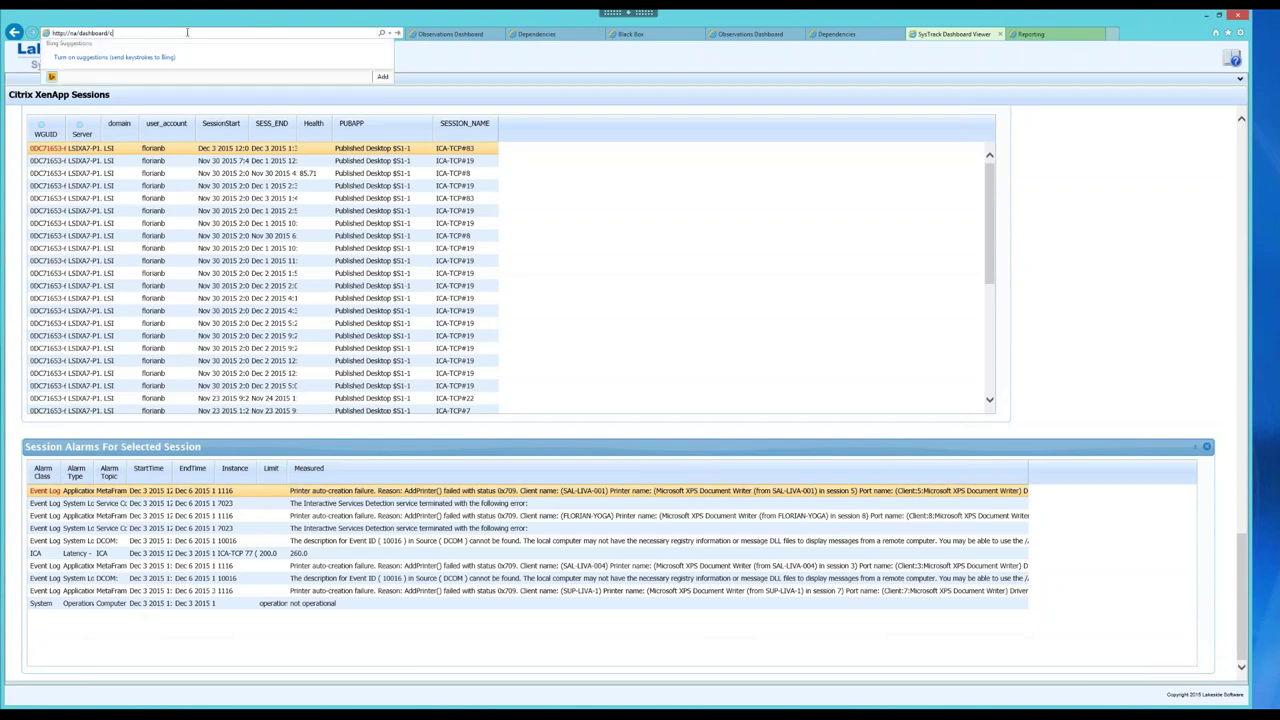
key("Return")
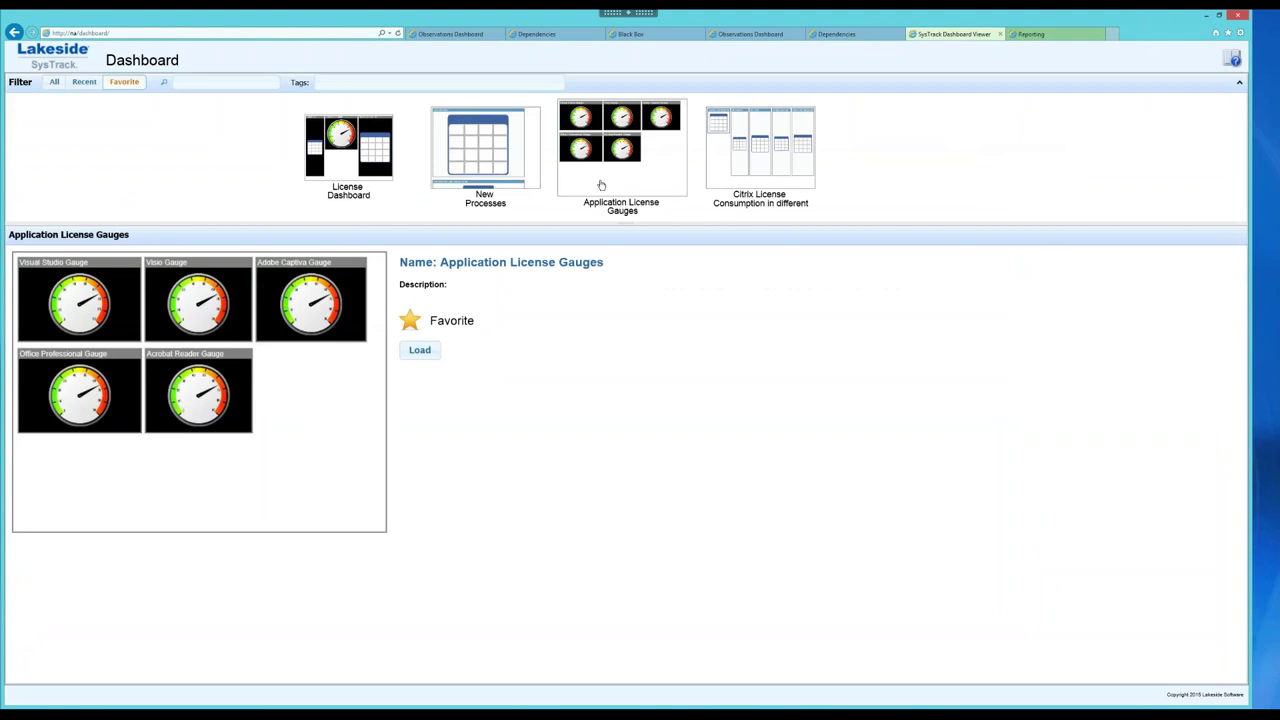
left_click(419, 350)
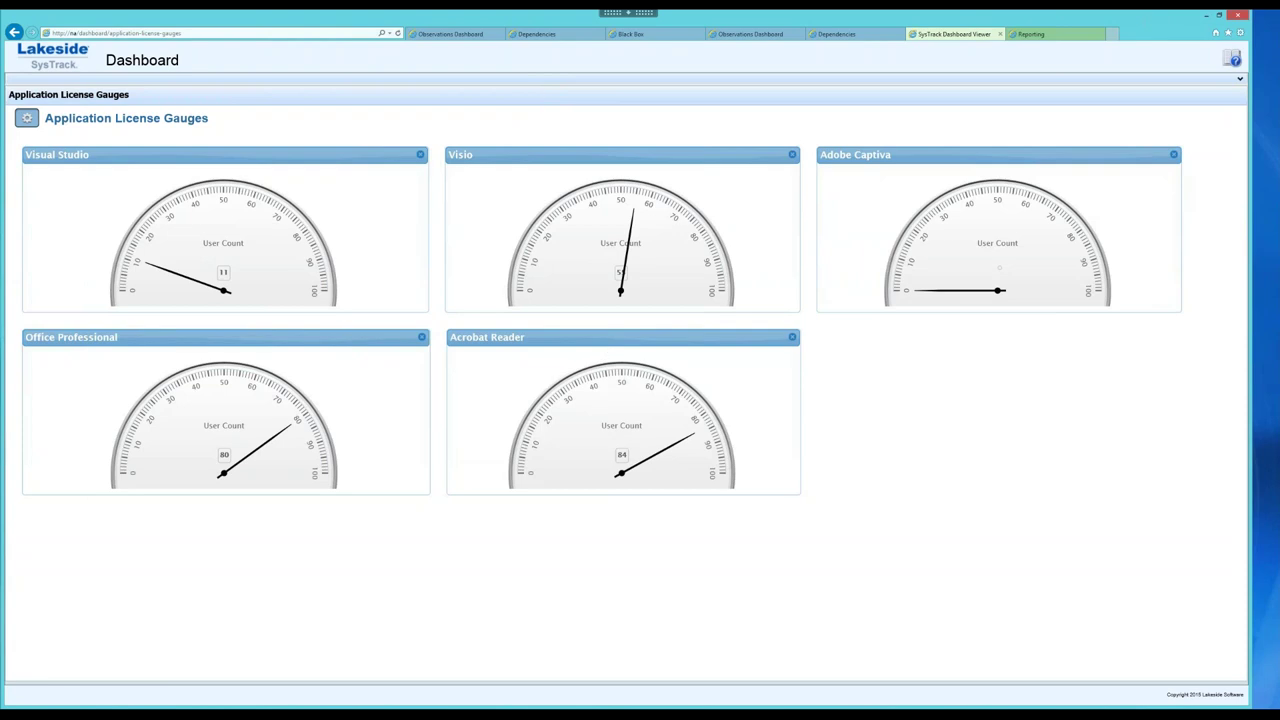
Go back to the dashboard list and load the Citrix License Consumption in different License Models dashboard.
left_click(115, 34)
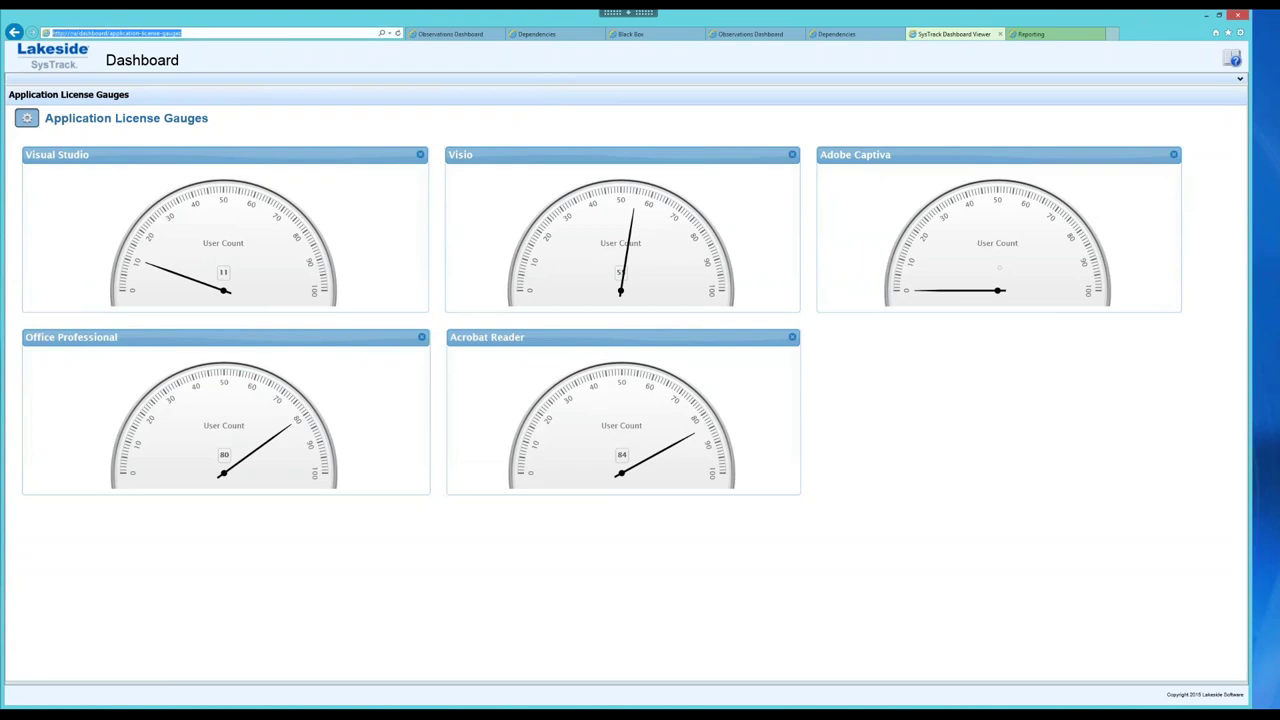
double_click(155, 33)
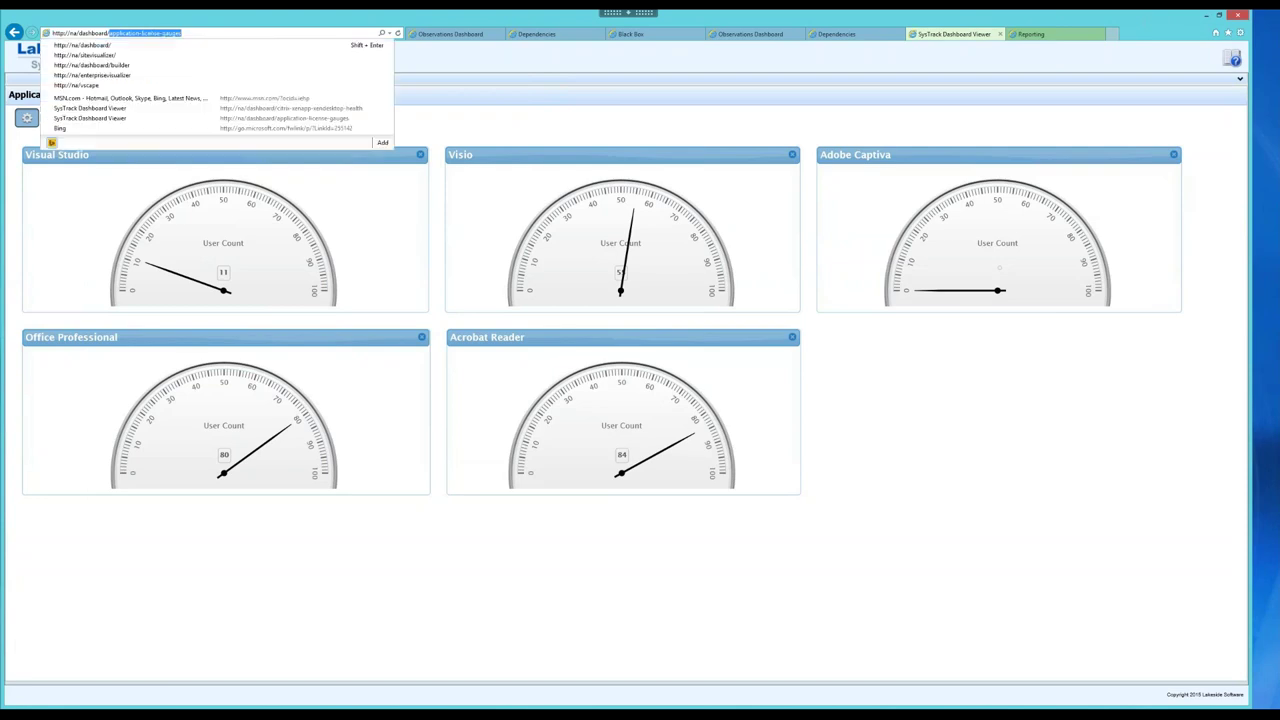
left_click(227, 46)
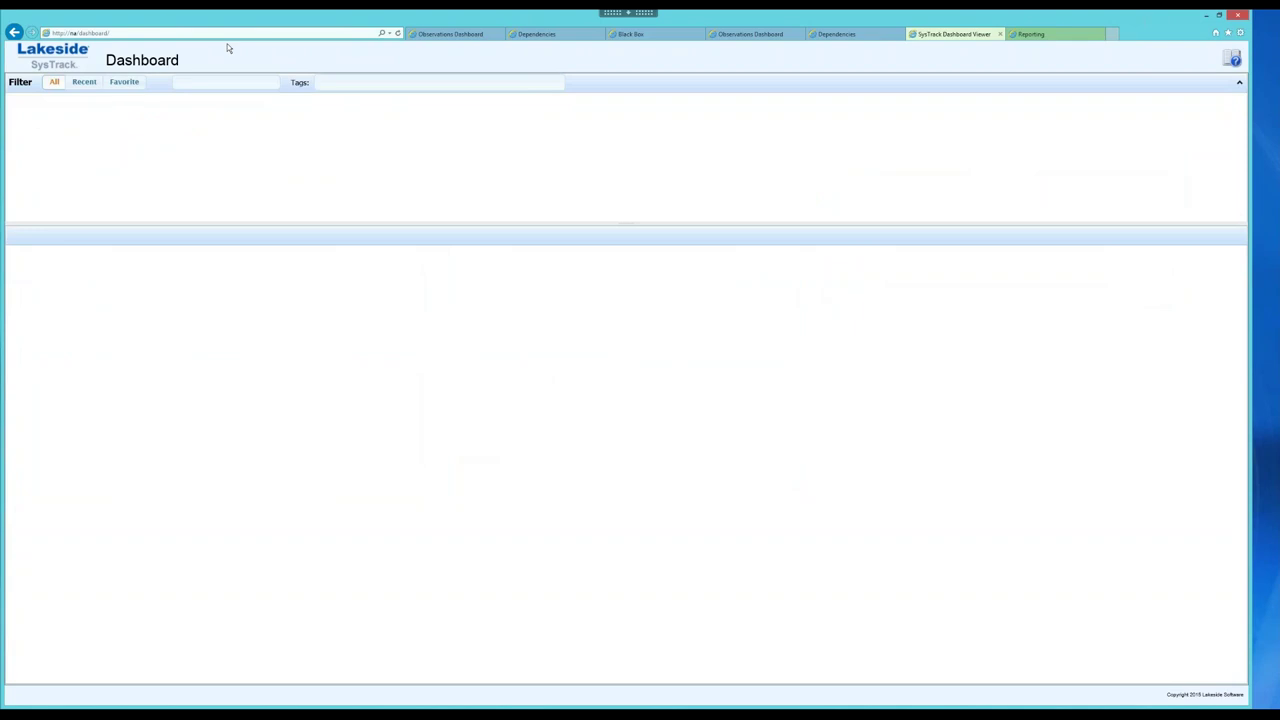
left_click(750, 165)
left_click(419, 359)
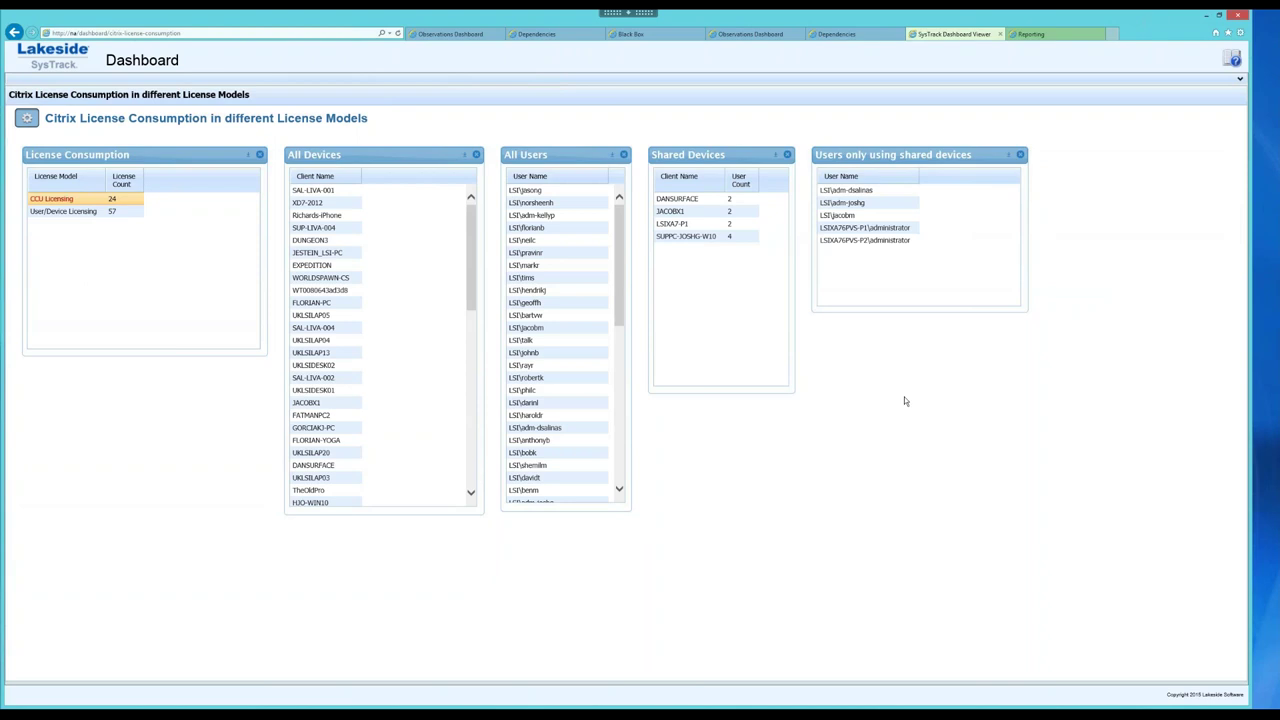
Load the New Processes dashboard from the dashboard list and open it for editing in the dashboard builder.
left_click(124, 33)
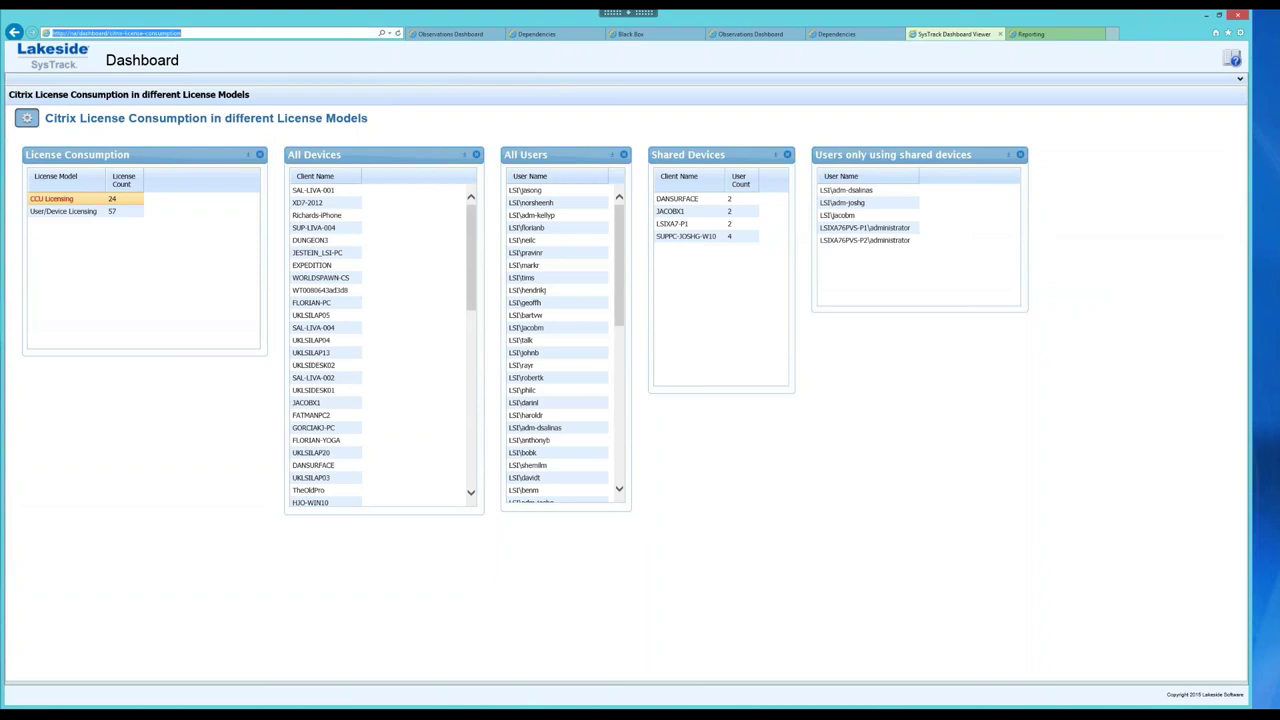
left_click_drag(110, 33, 181, 33)
key("BackSpace")
key("Return")
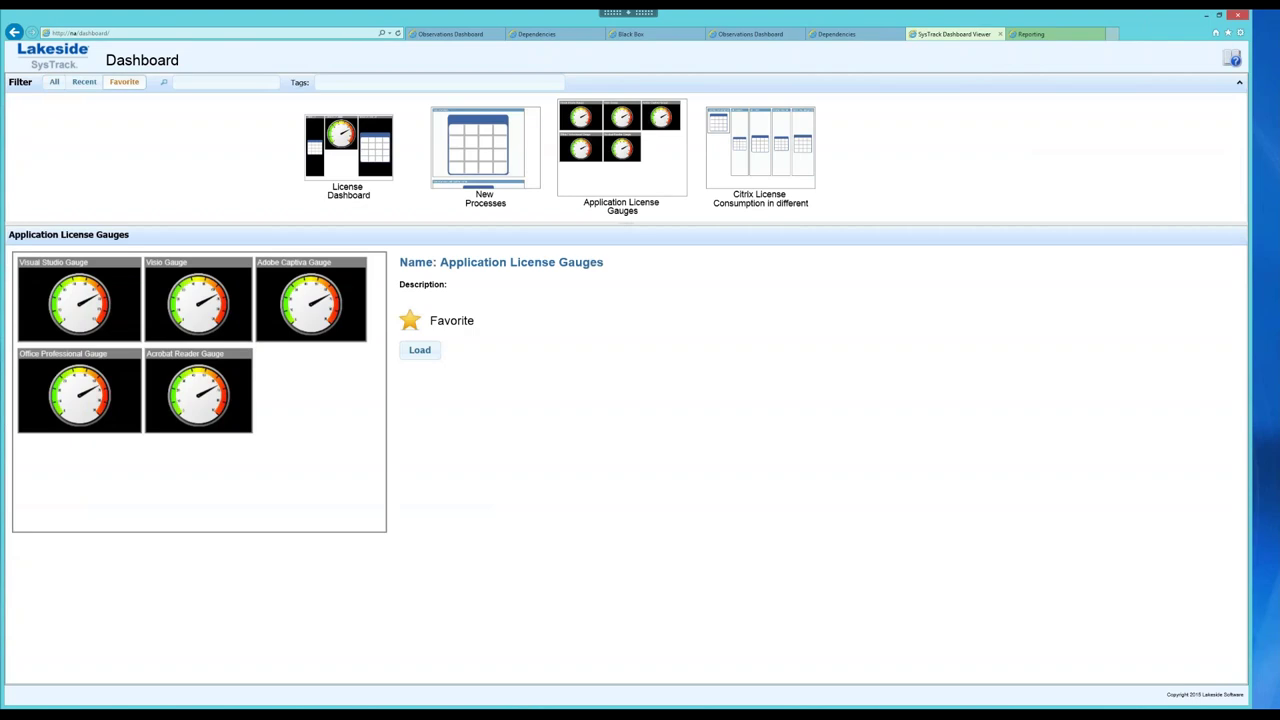
left_click(485, 150)
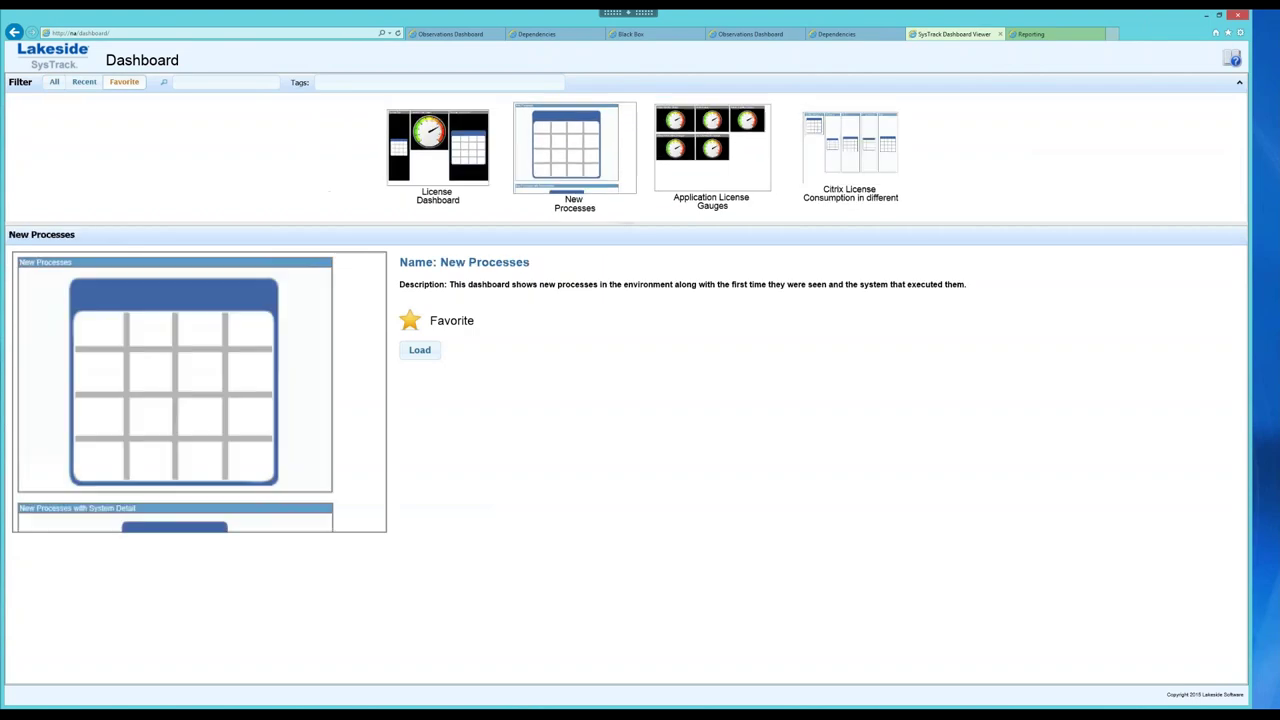
left_click(420, 349)
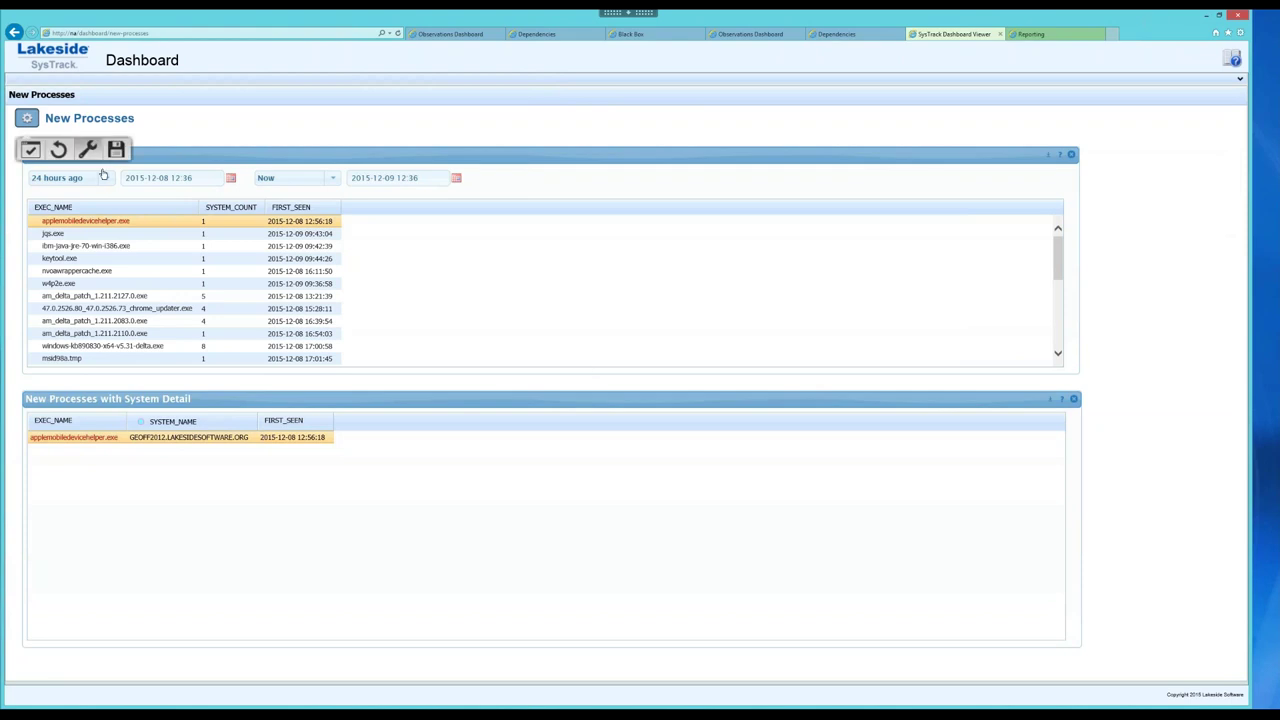
left_click(87, 148)
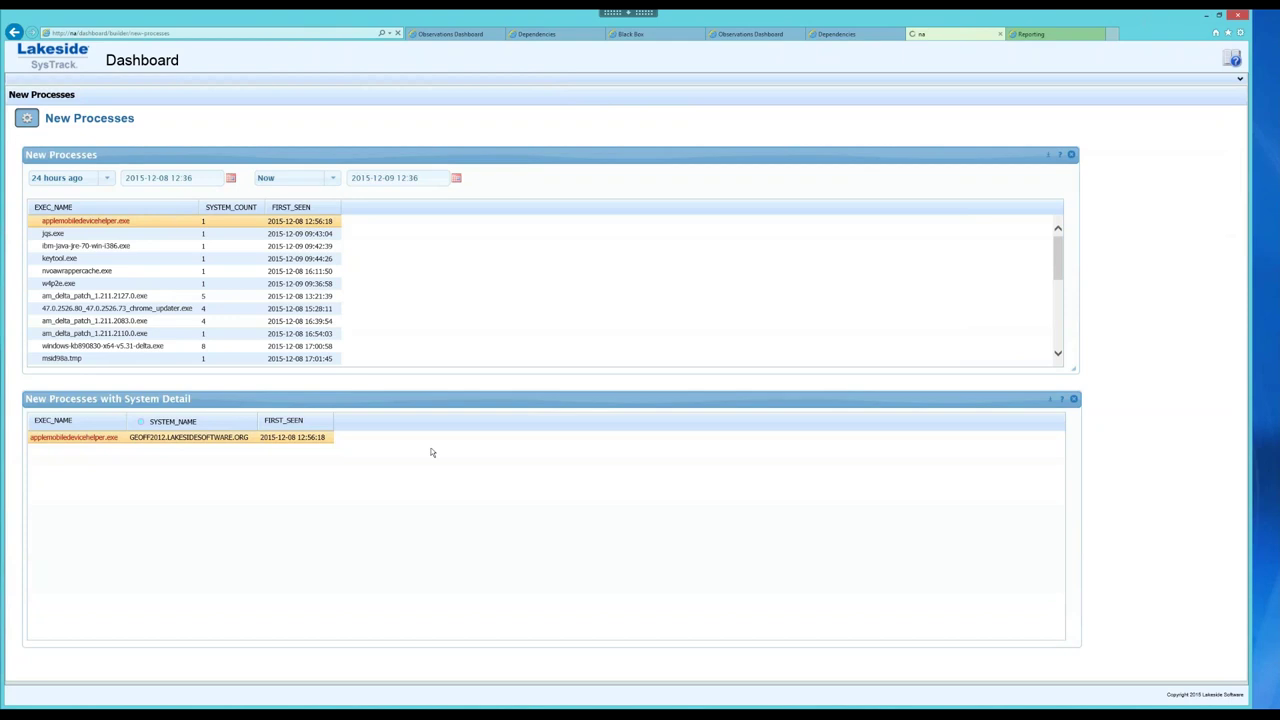